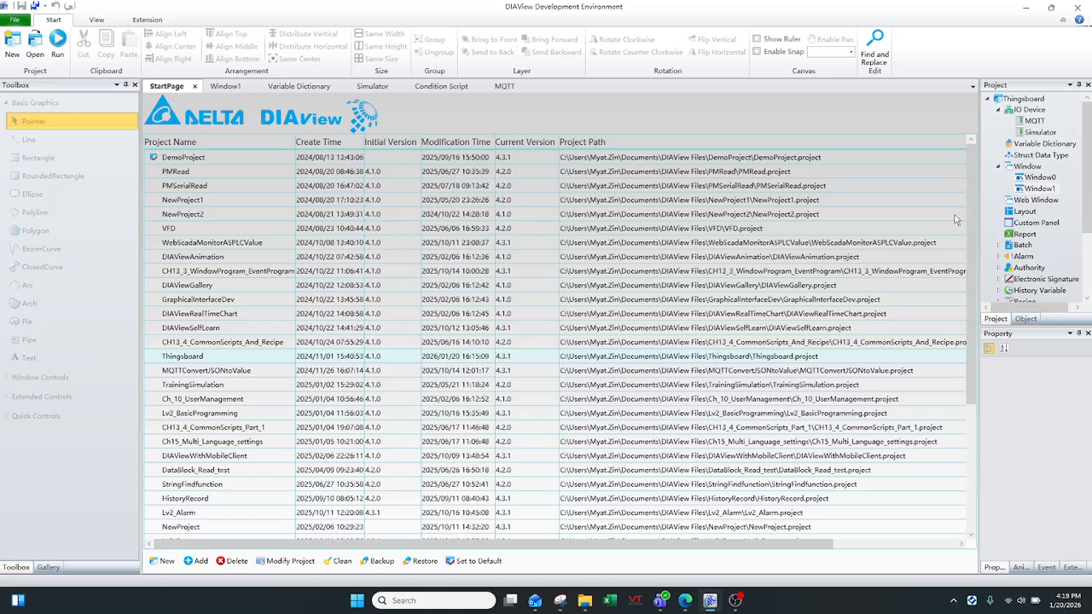
Open the Simulator device's tag table and look up the Simulator driver in the new-device driver list without adding a device
click(1029, 110)
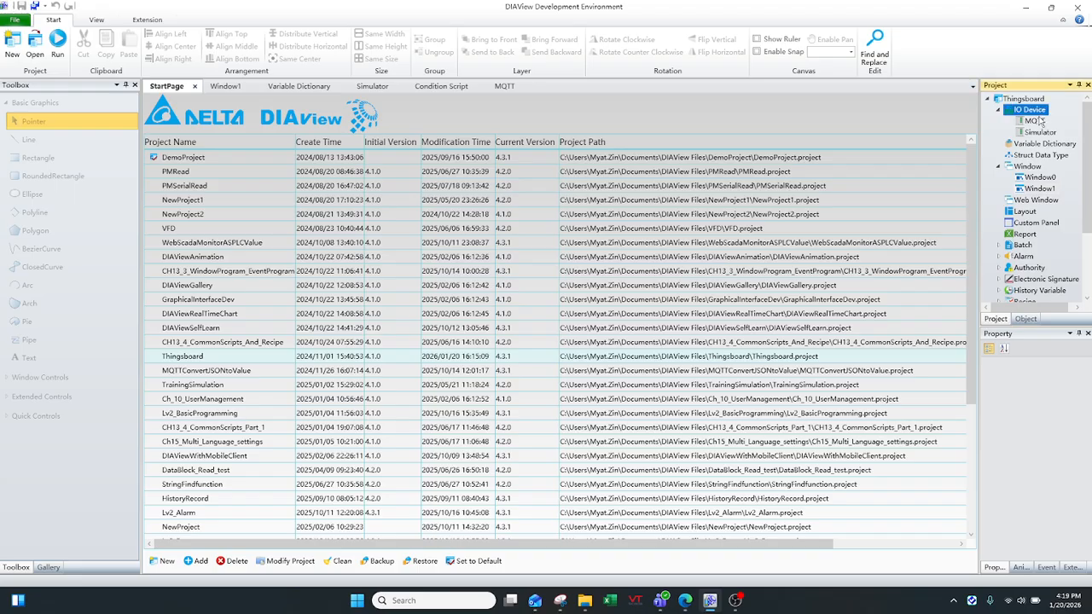
double_click(1040, 133)
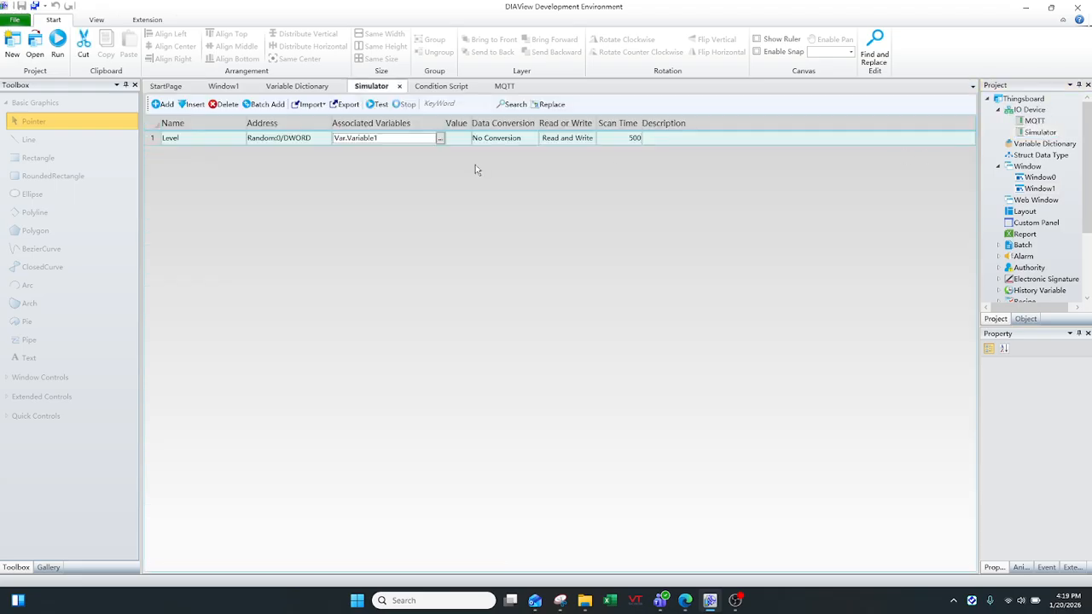
right_click(1028, 110)
click(994, 120)
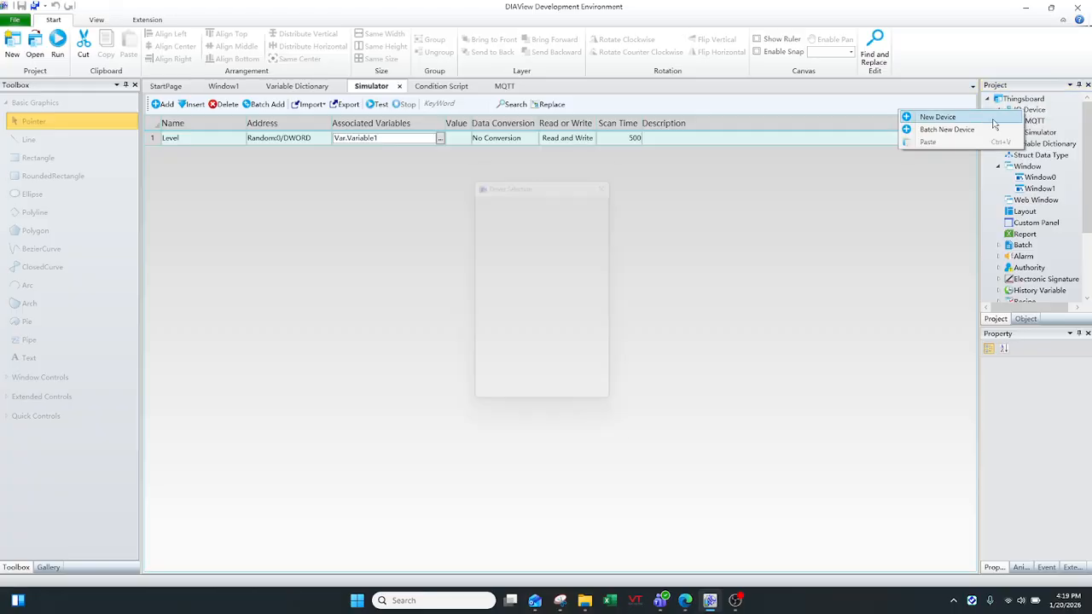
click(479, 281)
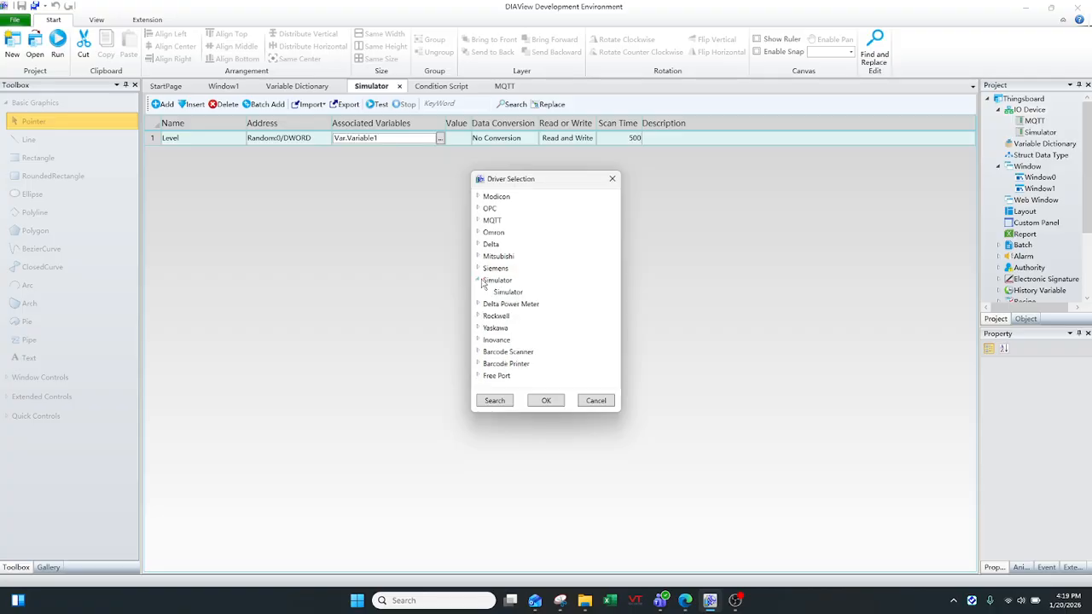
click(611, 179)
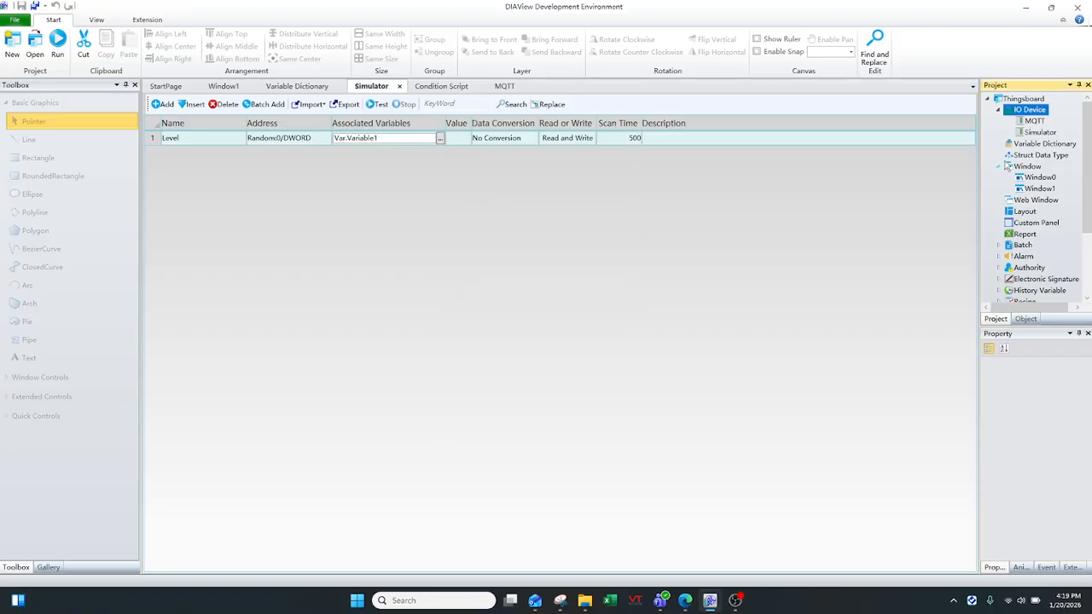
Examine the Level tag's name, address and associated variable in the Simulator device's table
click(1037, 134)
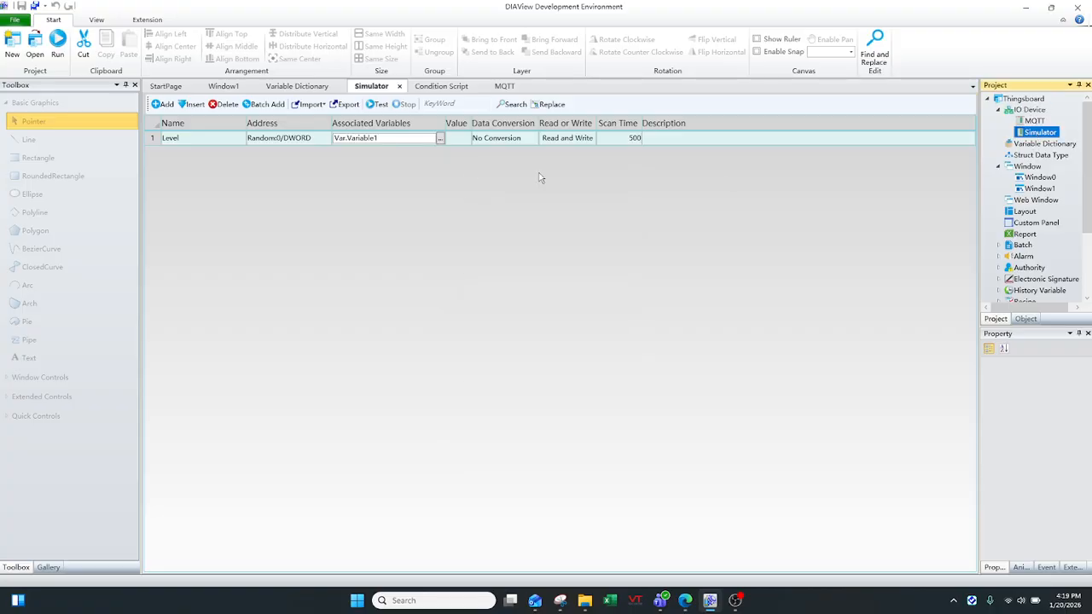
click(242, 139)
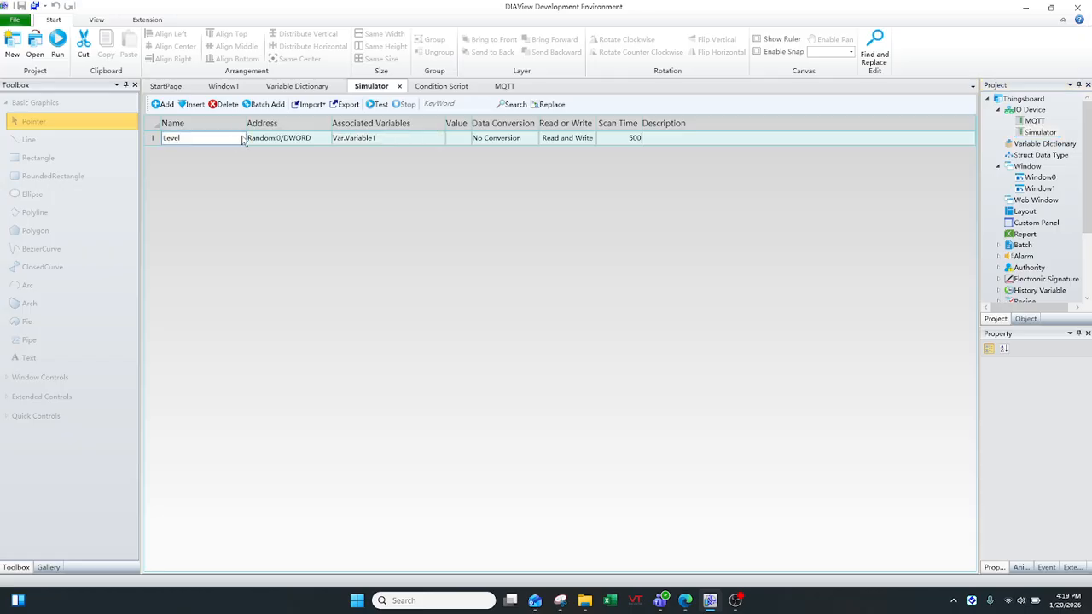
click(301, 141)
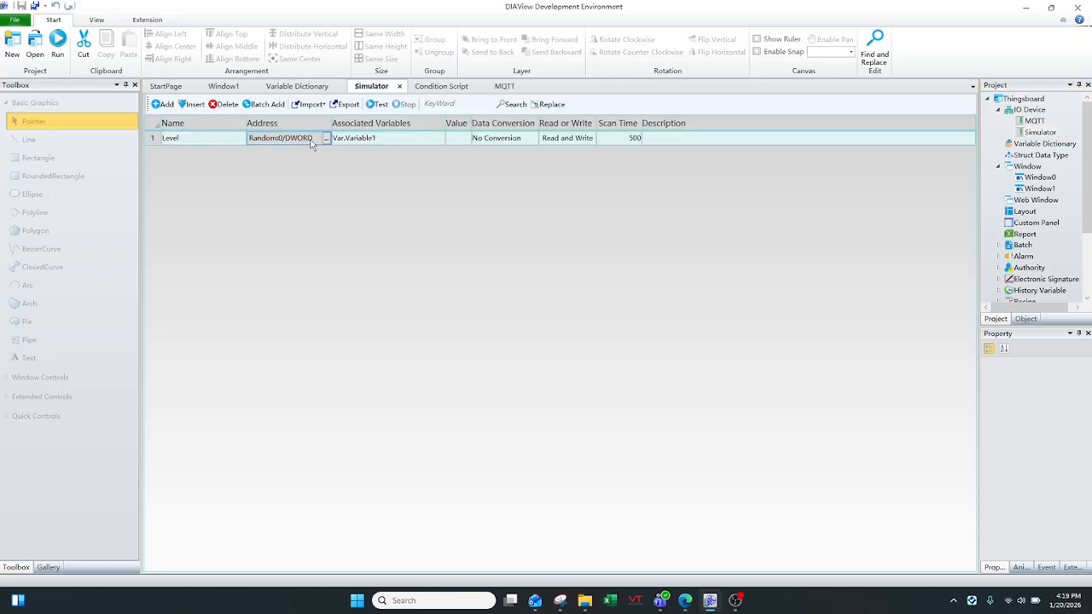
click(363, 138)
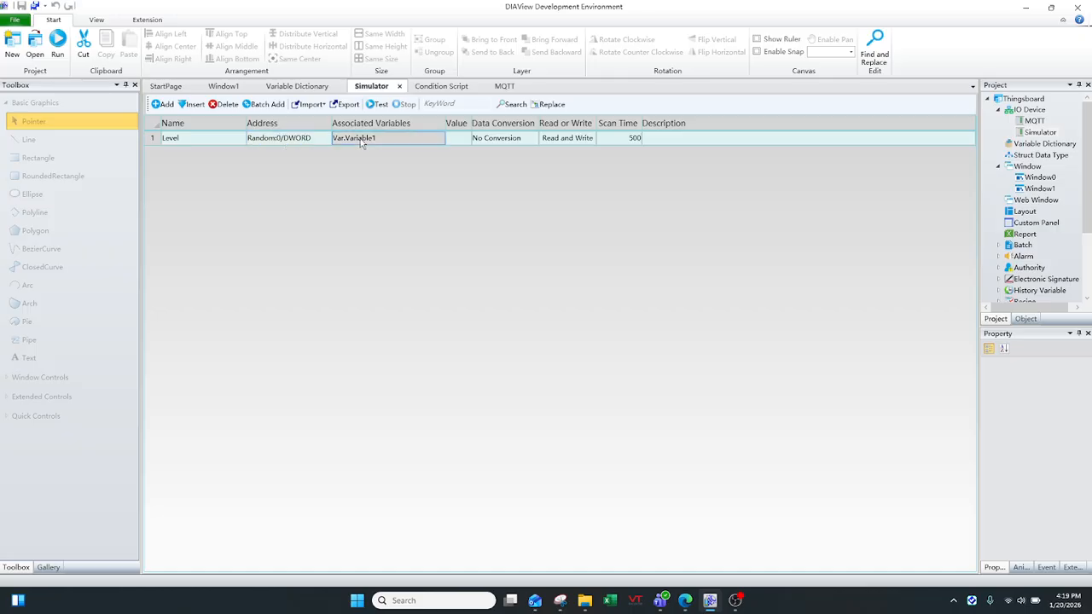
Check the name and type of Variable1 in the Variable Dictionary and return to the Simulator tag table
click(299, 86)
click(205, 140)
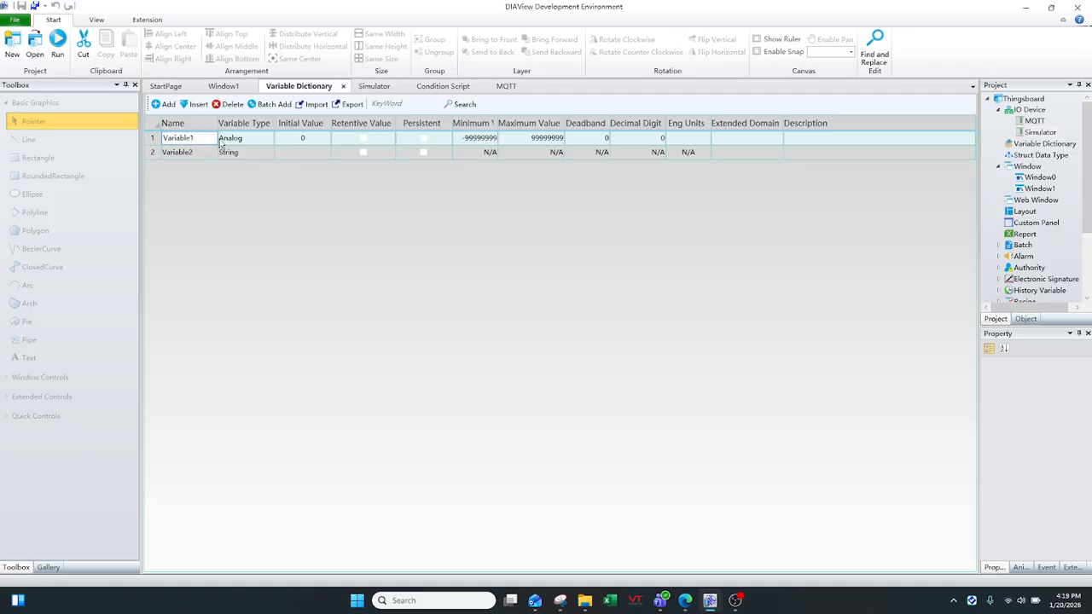
click(238, 140)
click(202, 140)
click(373, 87)
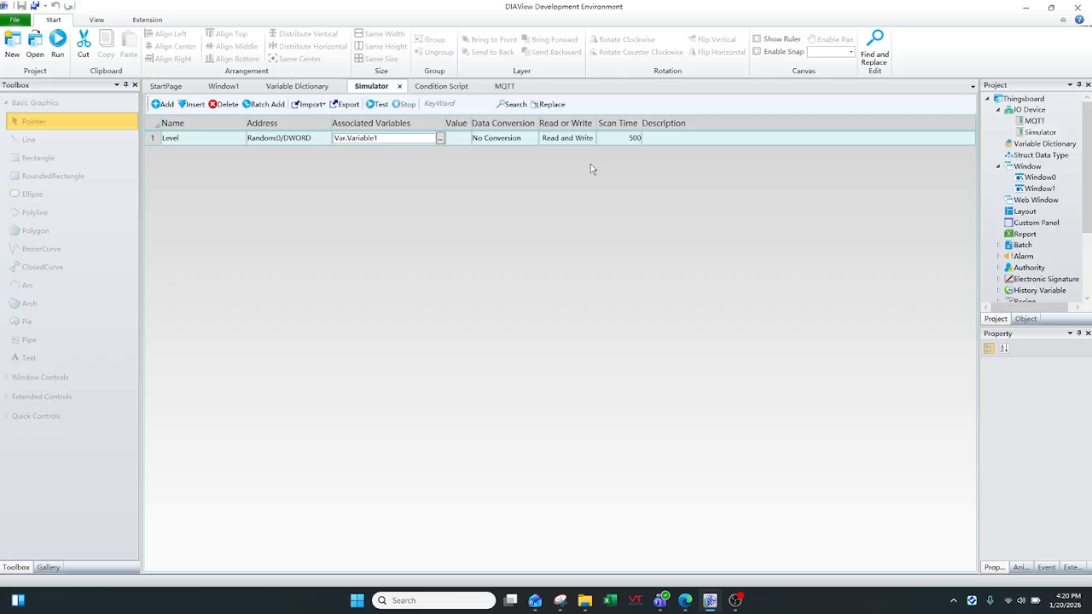
Look up the Delta MQTT Client driver in the new-device driver list and close the list without adding a device
right_click(1040, 112)
click(939, 115)
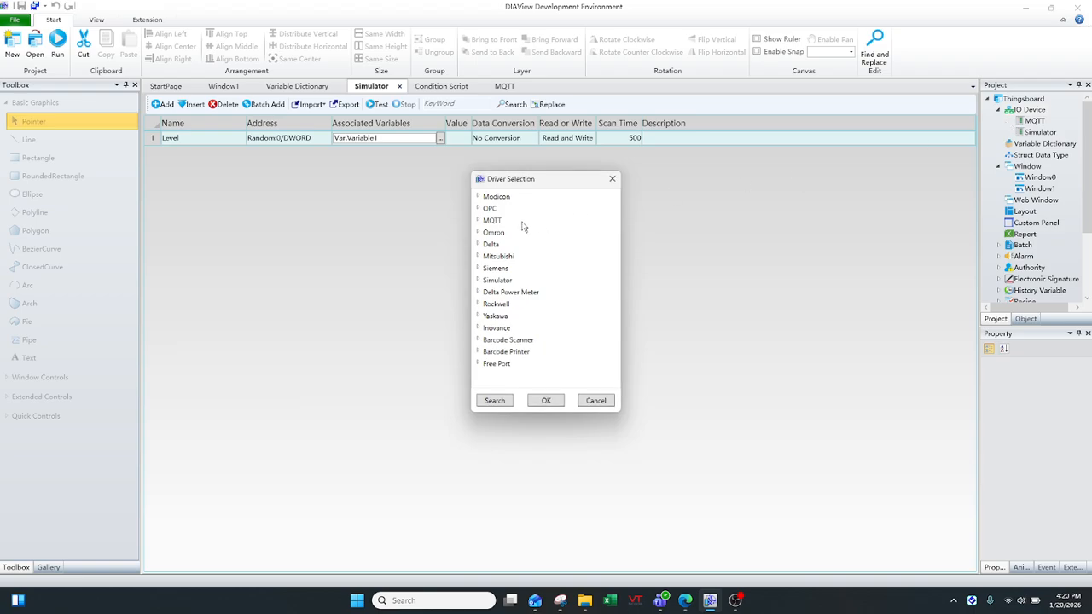
click(479, 220)
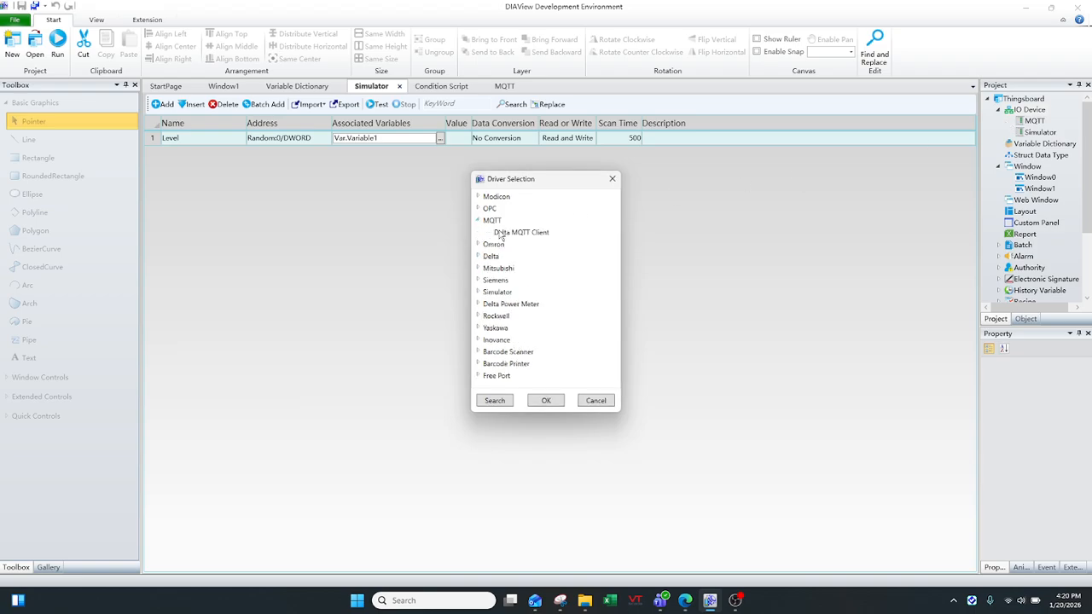
click(505, 232)
click(612, 179)
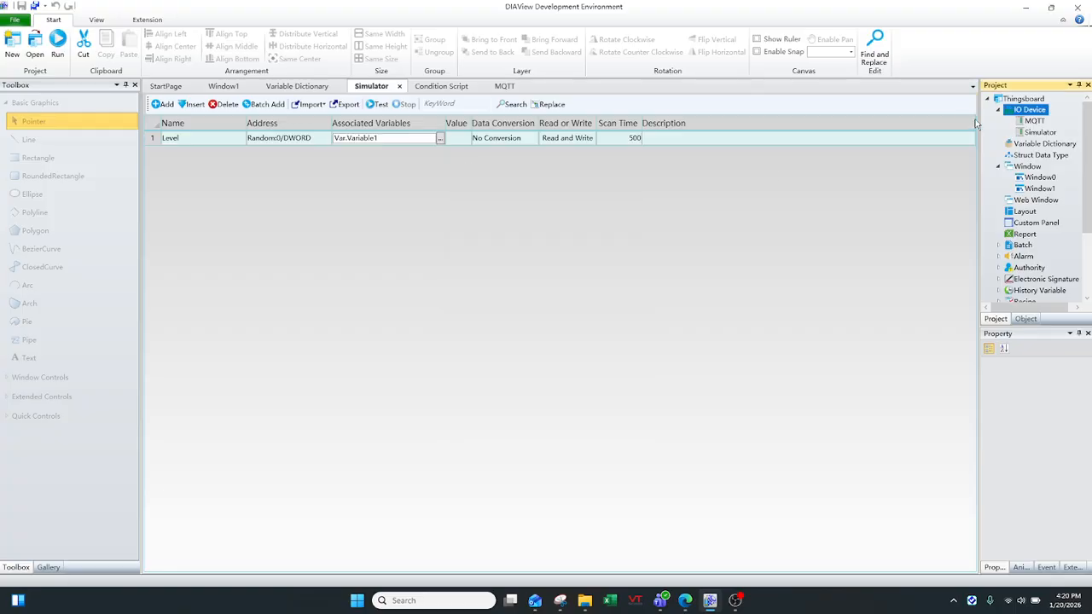
Open the existing MQTT device's properties, go to its broker connection settings and inspect the Host entry
click(1034, 121)
right_click(1034, 122)
click(956, 131)
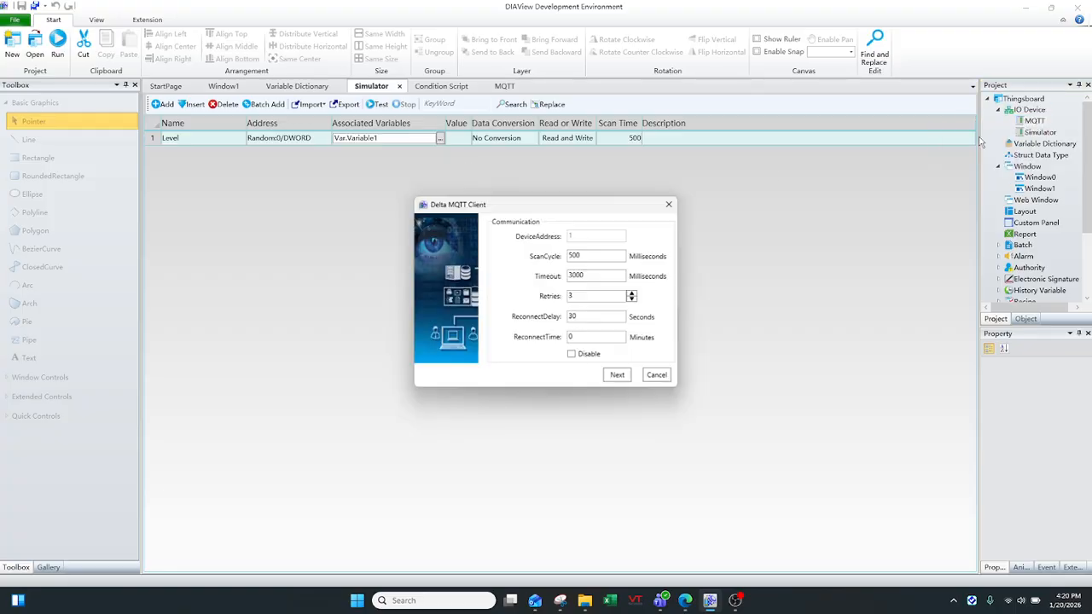
click(617, 375)
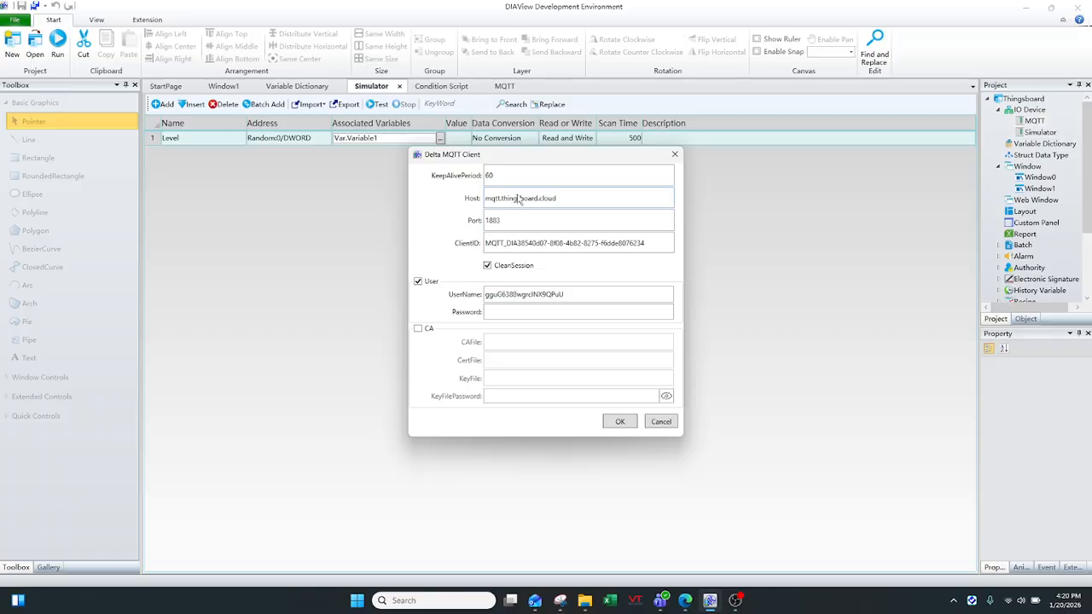
drag(565, 200, 484, 202)
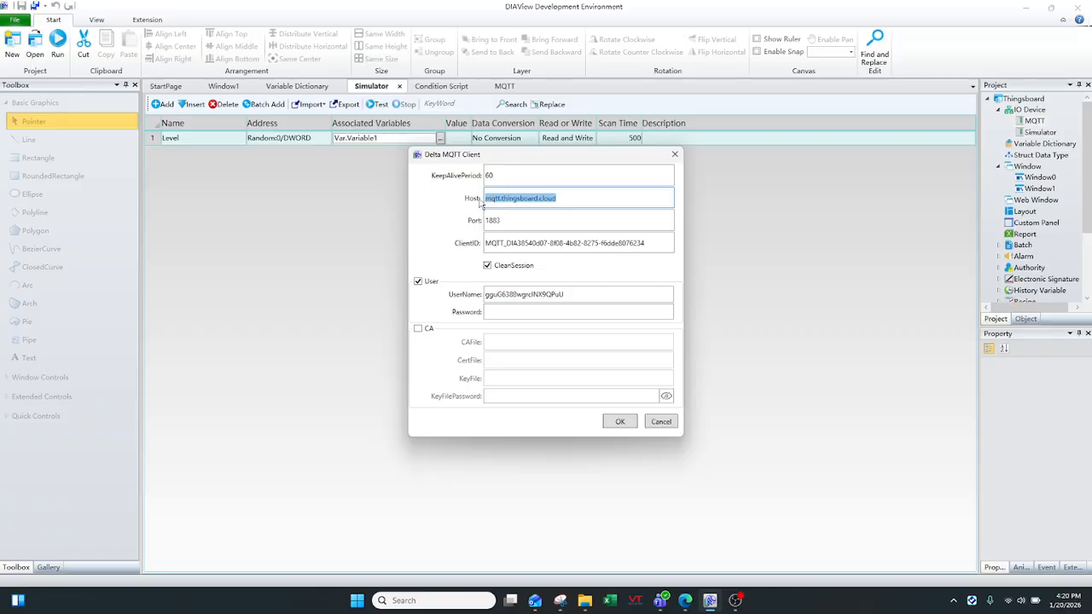
Switch to ThingsBoard and read the host, port and user in the DIAView_MQTT device's MQTT connectivity command for Windows
click(685, 600)
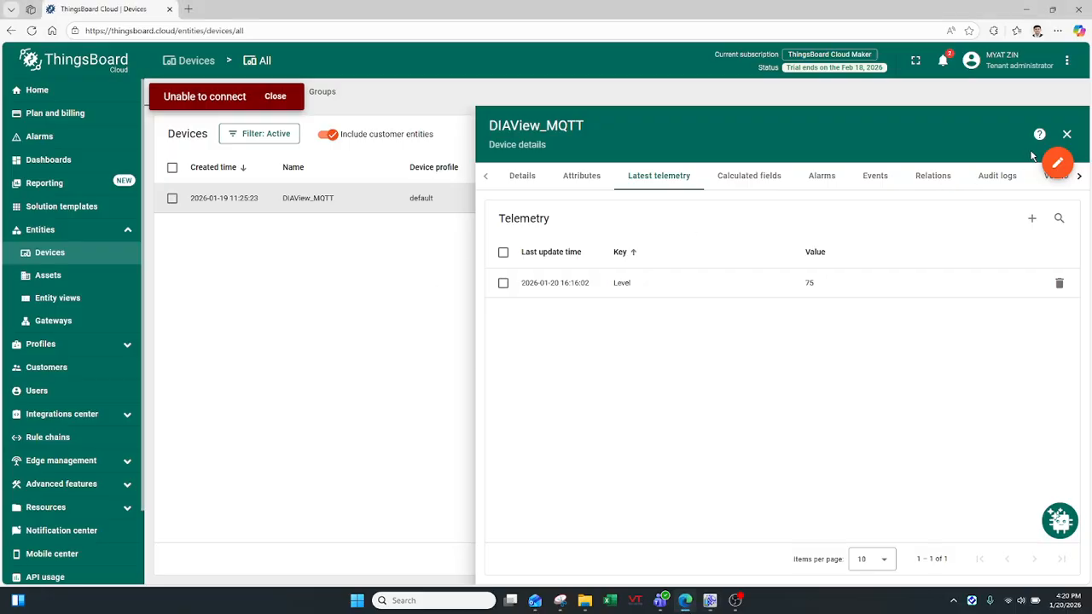
click(622, 210)
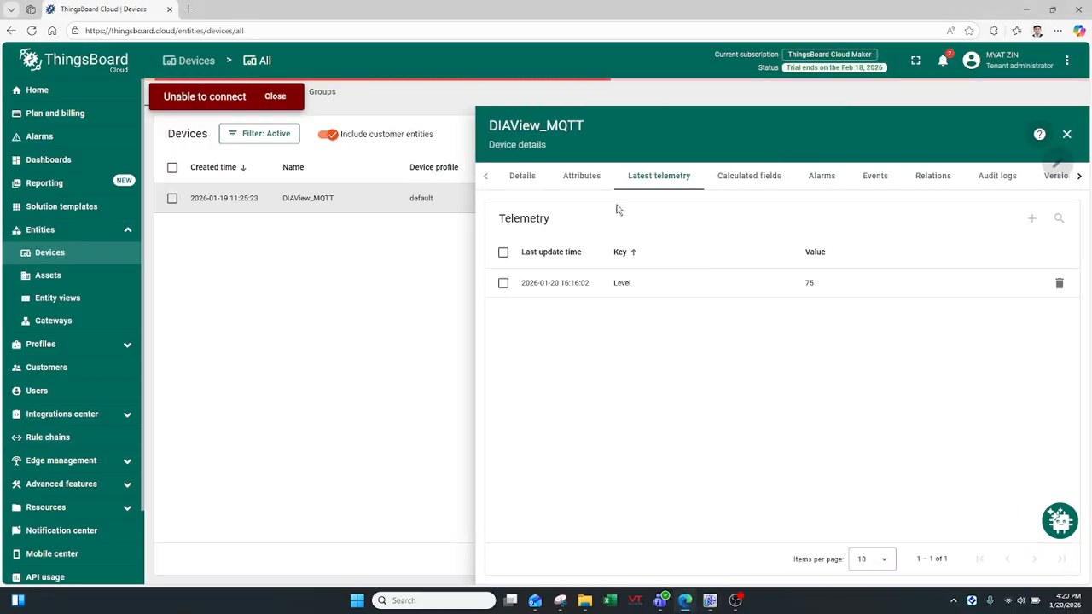
click(522, 175)
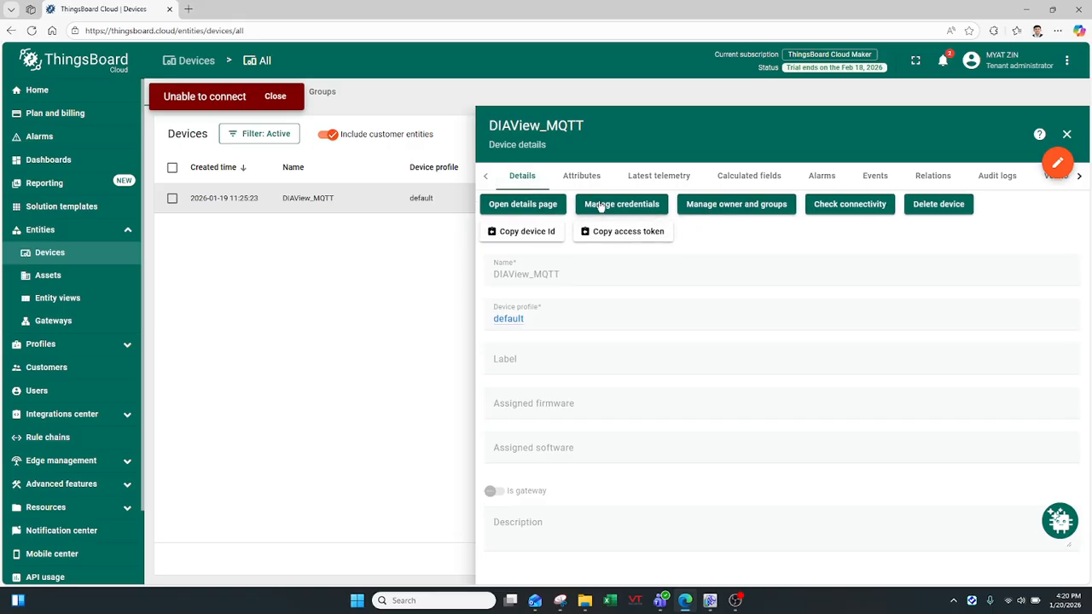
click(821, 205)
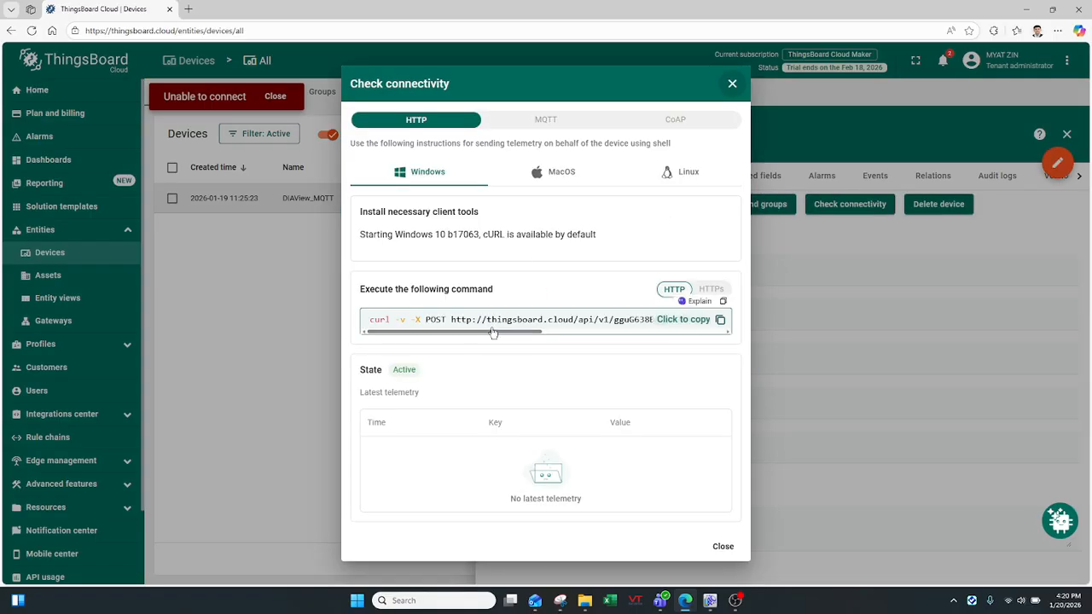
click(501, 119)
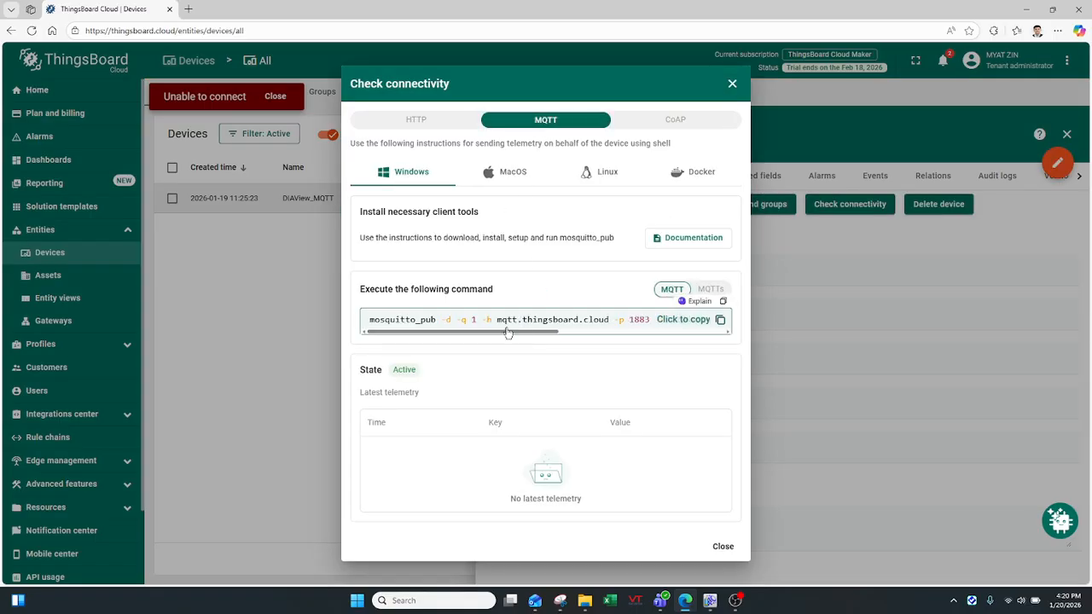
drag(498, 323, 568, 335)
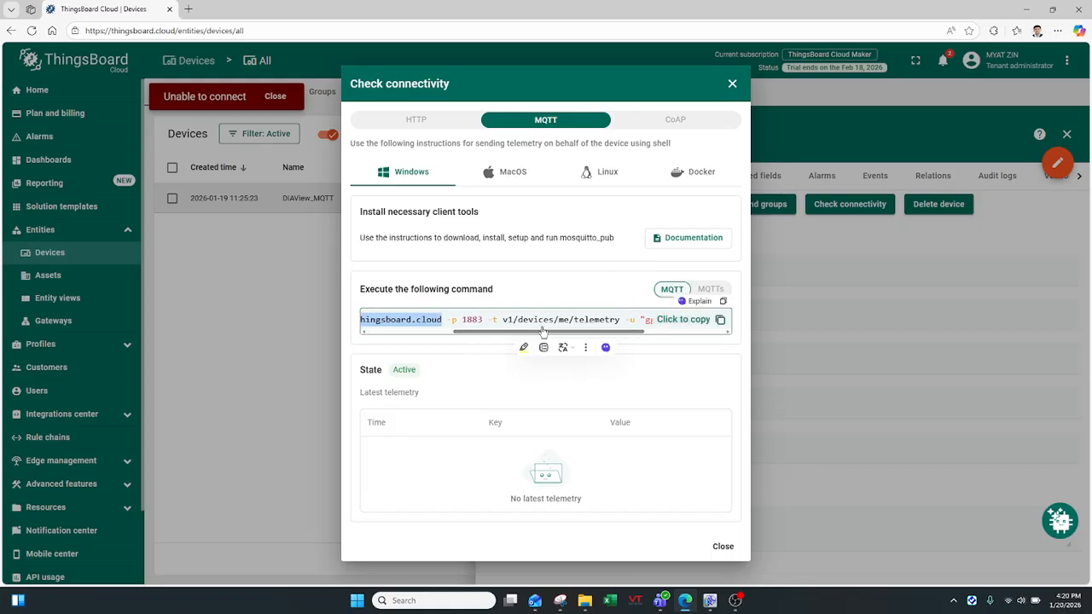
mouse_move(604, 334)
mouse_down()
mouse_move(620, 335)
mouse_move(591, 334)
mouse_move(621, 336)
mouse_up()
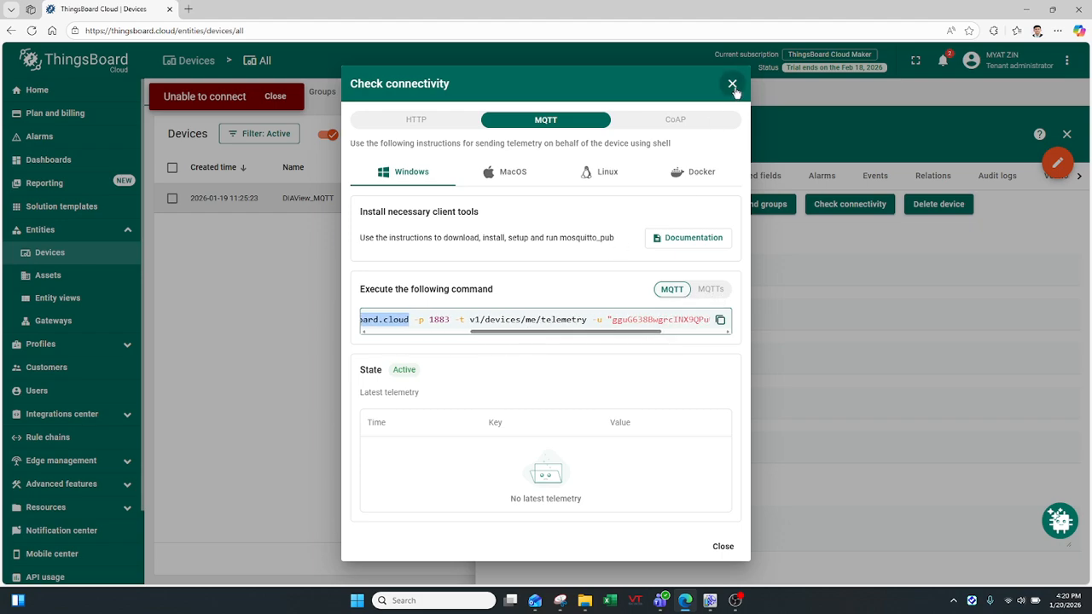
click(732, 84)
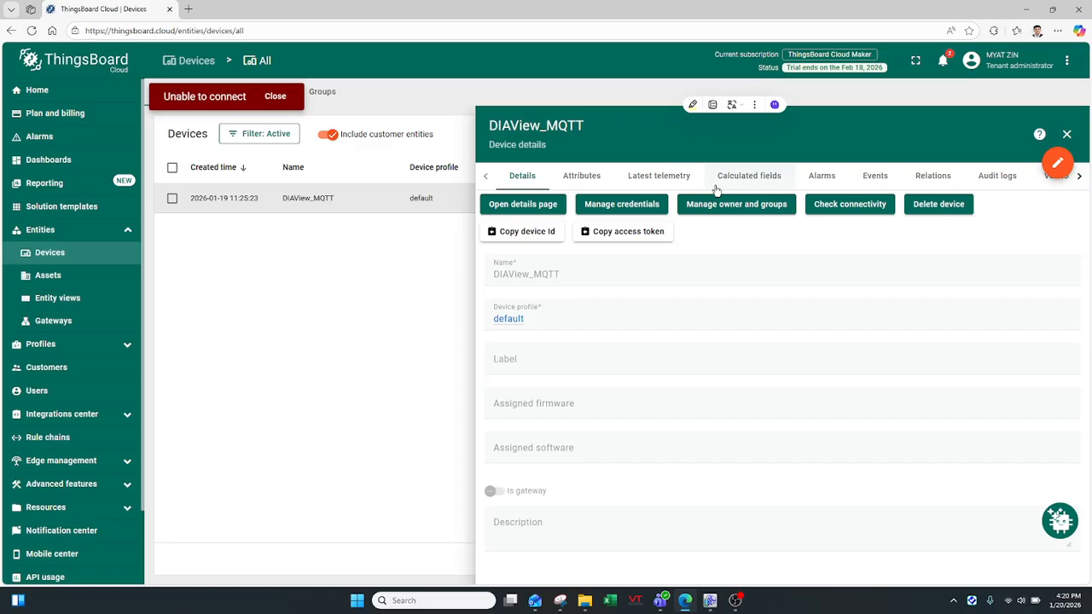
Switch back to DIAView and check the Host, Port and UserName entries of the Delta MQTT Client
click(710, 600)
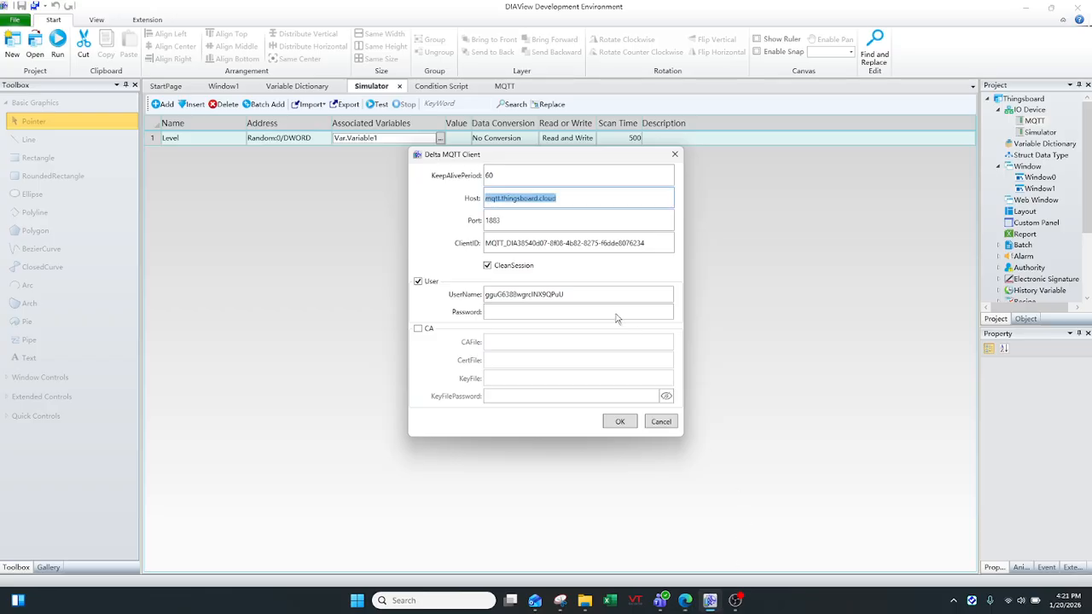
drag(575, 206, 479, 205)
click(522, 198)
drag(603, 202, 474, 202)
double_click(502, 224)
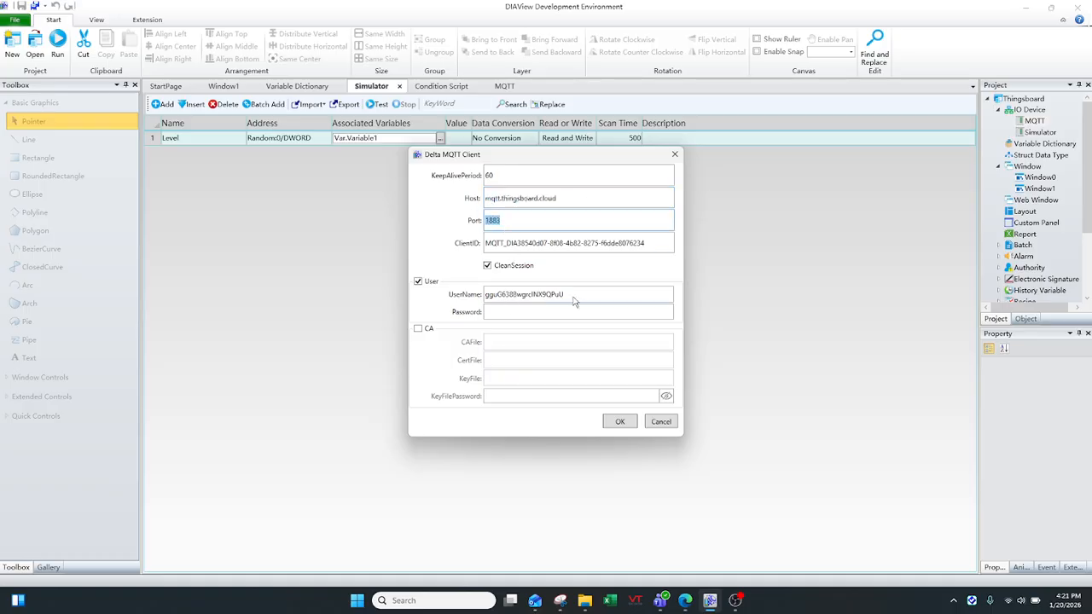
drag(573, 299, 477, 300)
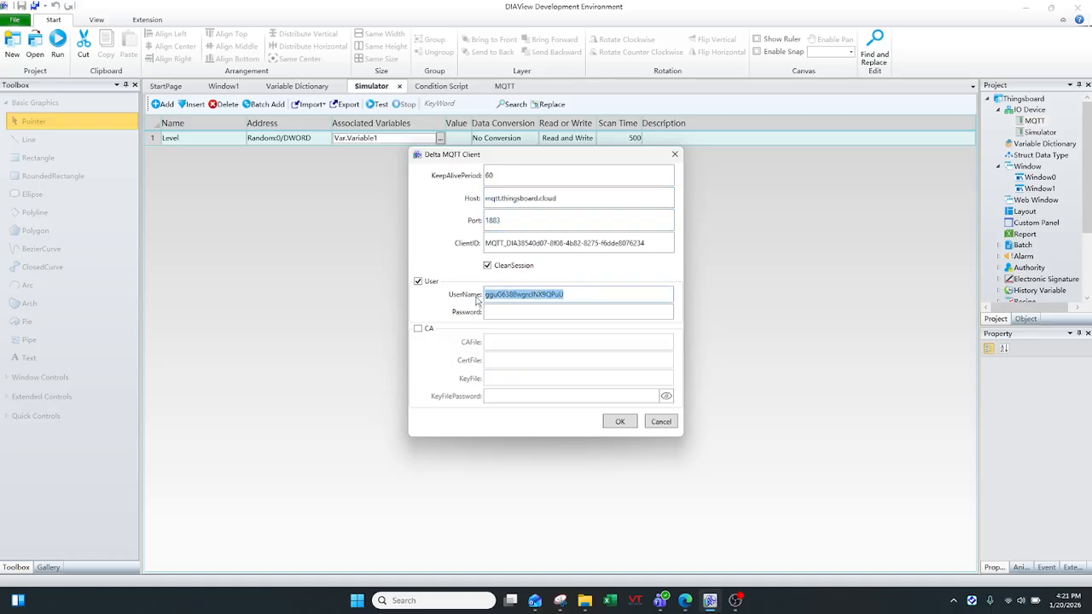
Copy the DIAView_MQTT device's access token in ThingsBoard, return to DIAView and accept the MQTT client settings
click(690, 606)
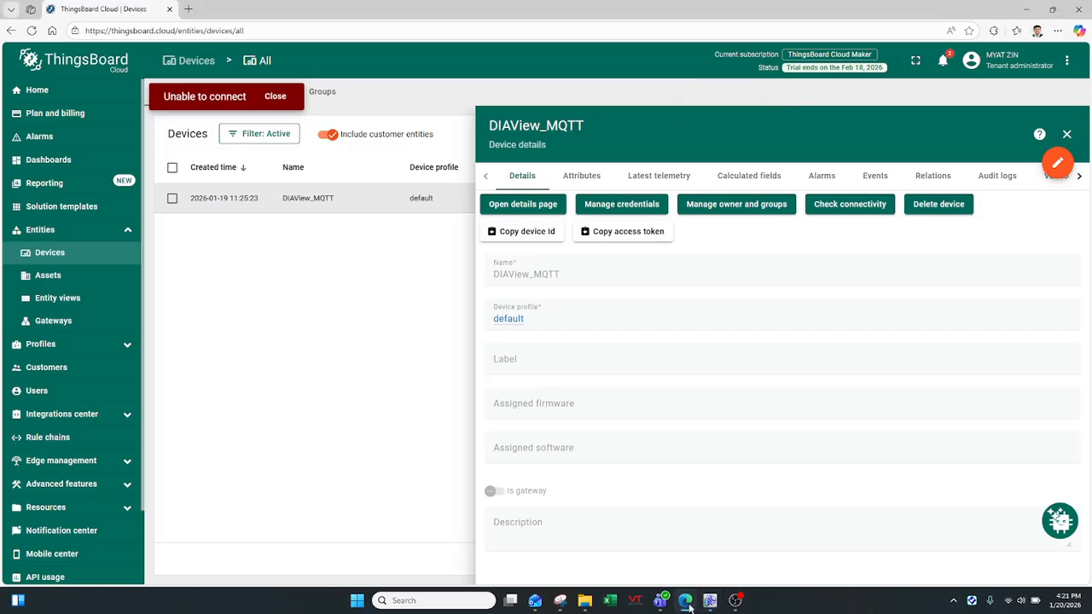
click(627, 238)
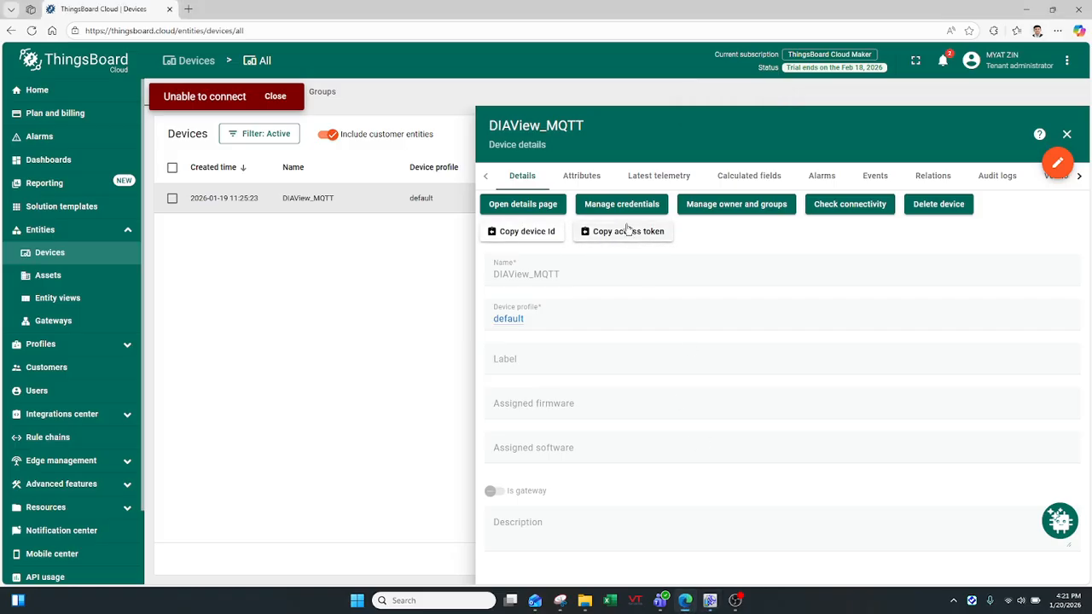
click(710, 601)
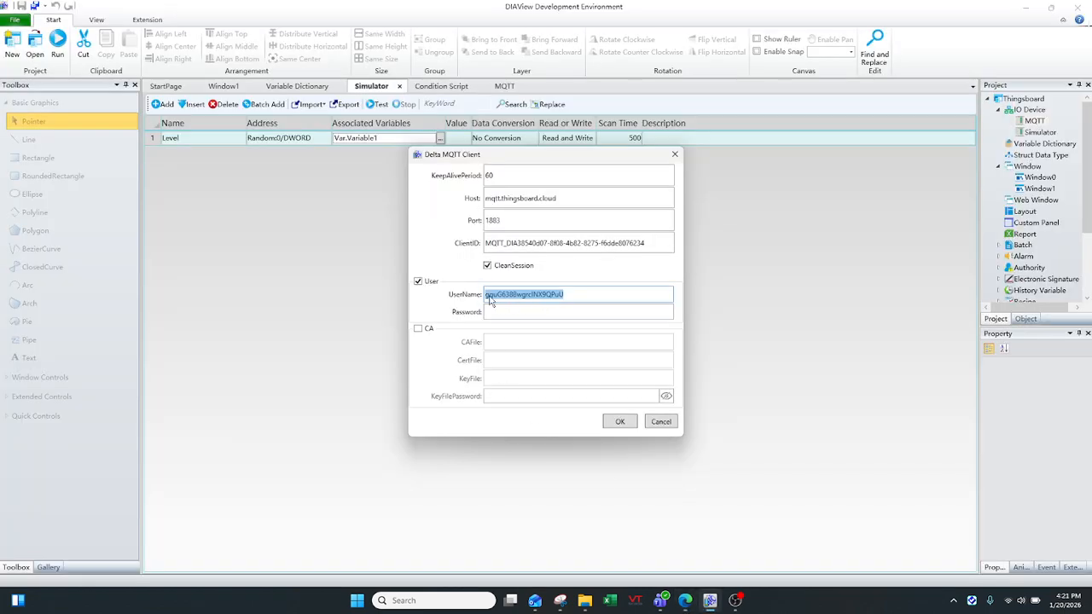
click(618, 421)
Switch to ThingsBoard, reopen the DIAView_MQTT device from the device list and view its latest telemetry
click(687, 602)
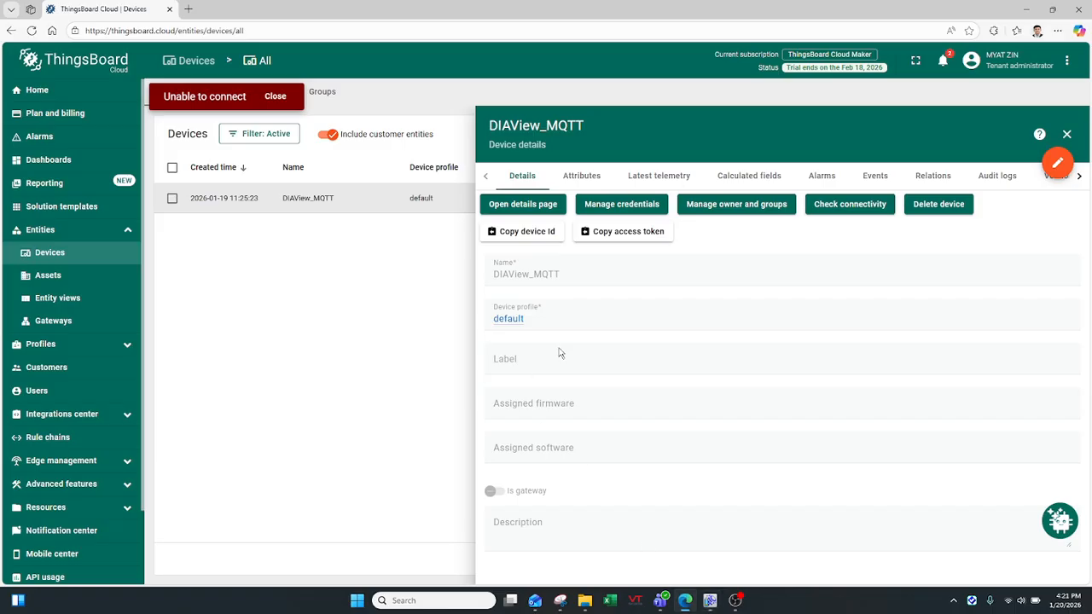
click(1067, 134)
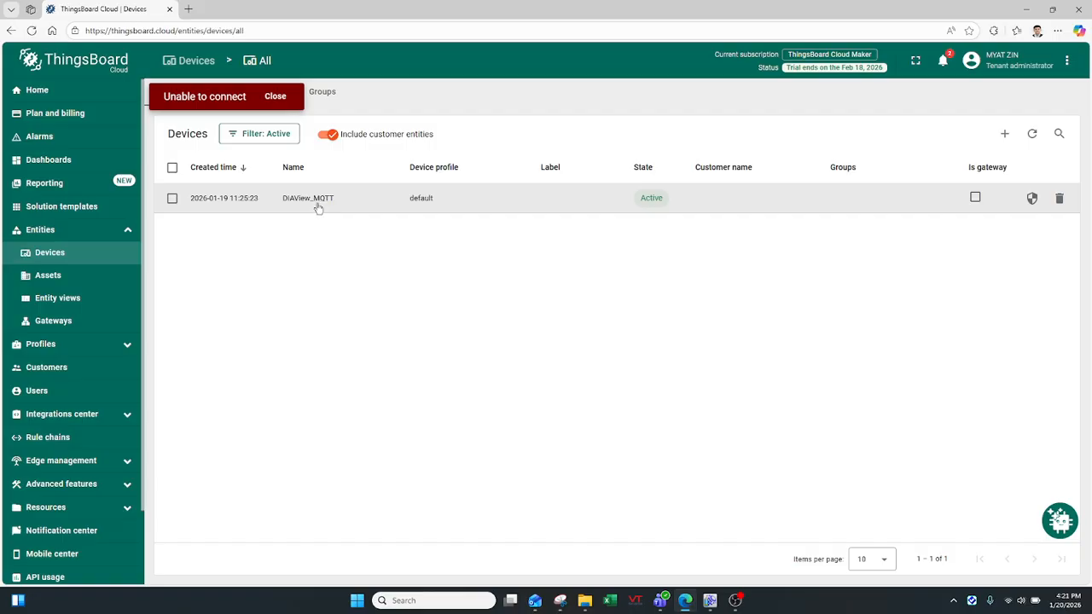
click(664, 207)
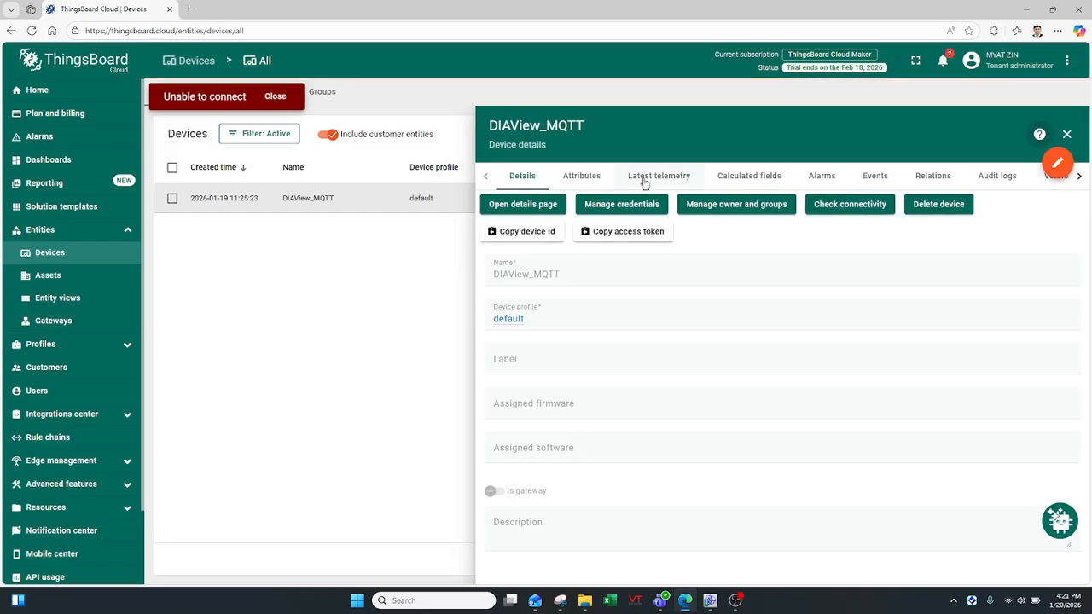
click(645, 184)
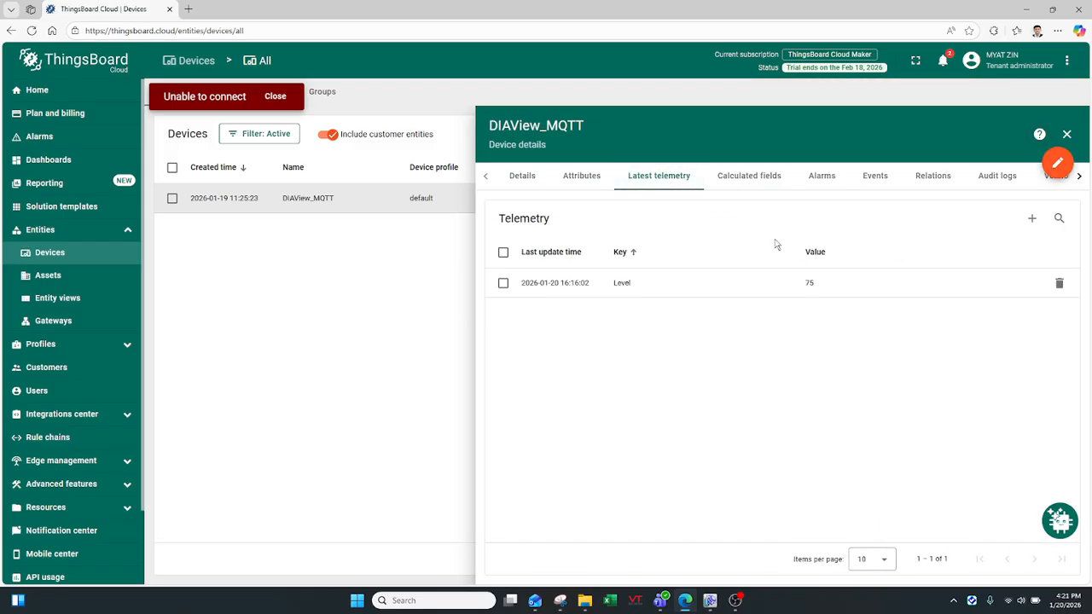
Delete the Level entry from the DIAView_MQTT device's latest telemetry and confirm the removal
click(1059, 282)
click(1024, 367)
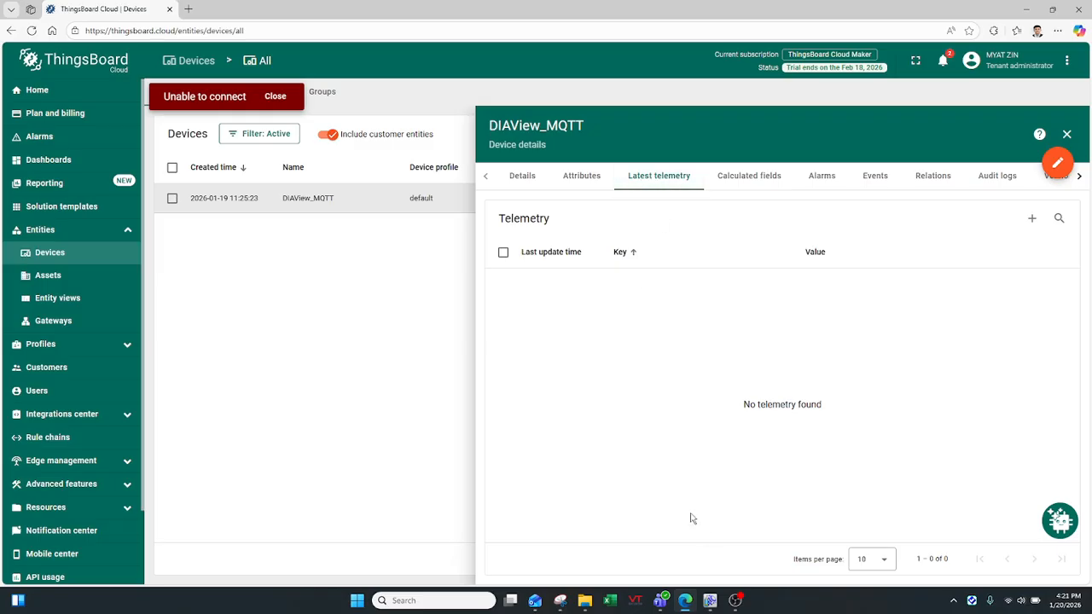
Switch to DIAView and check the topic in the MQTT address settings of the temperature tag
click(710, 601)
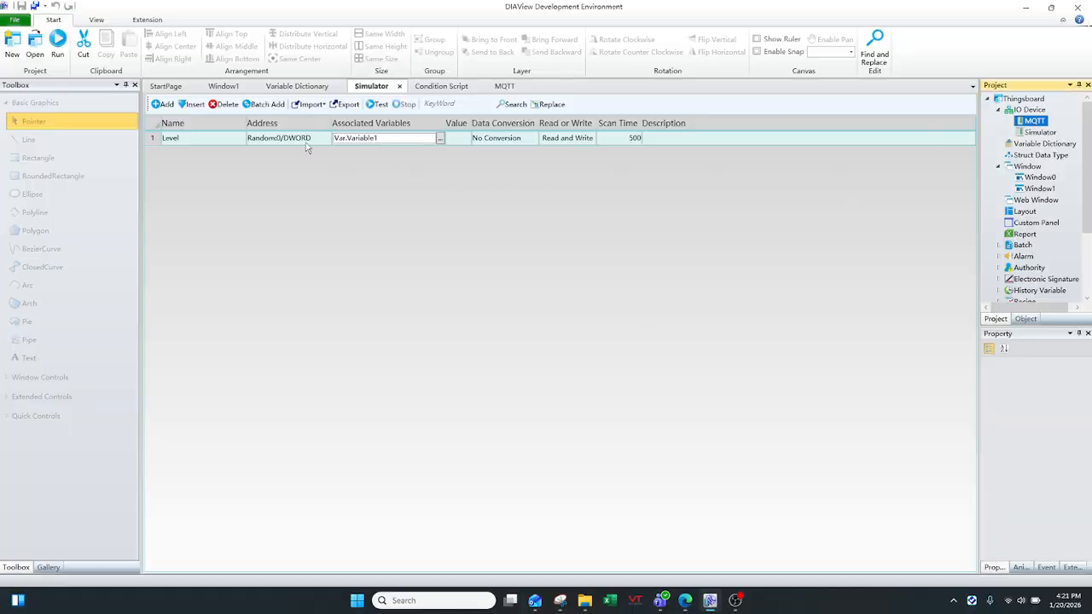
click(508, 87)
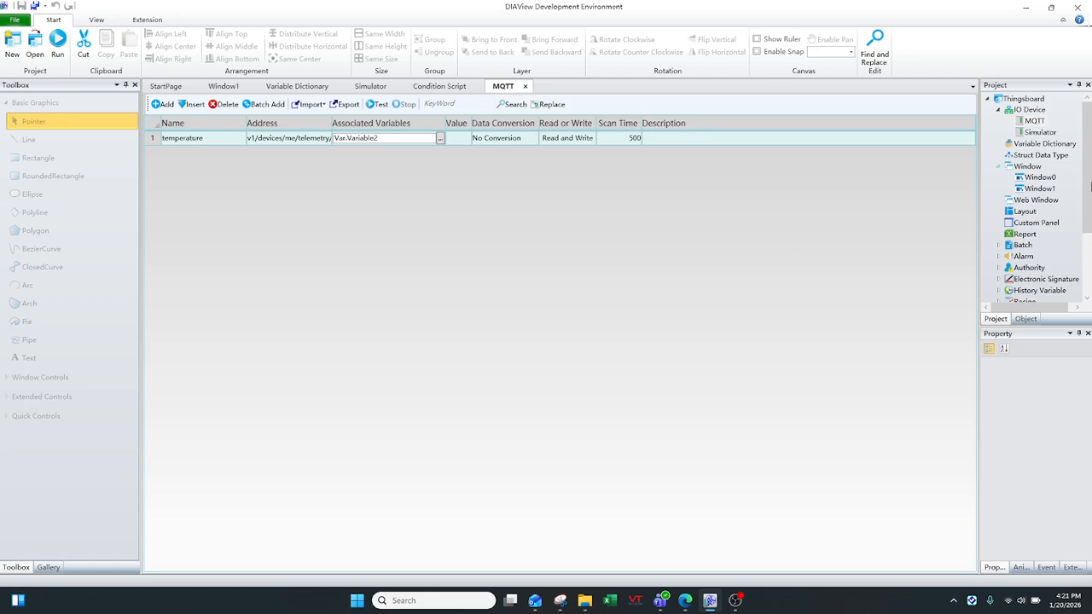
click(317, 142)
click(326, 139)
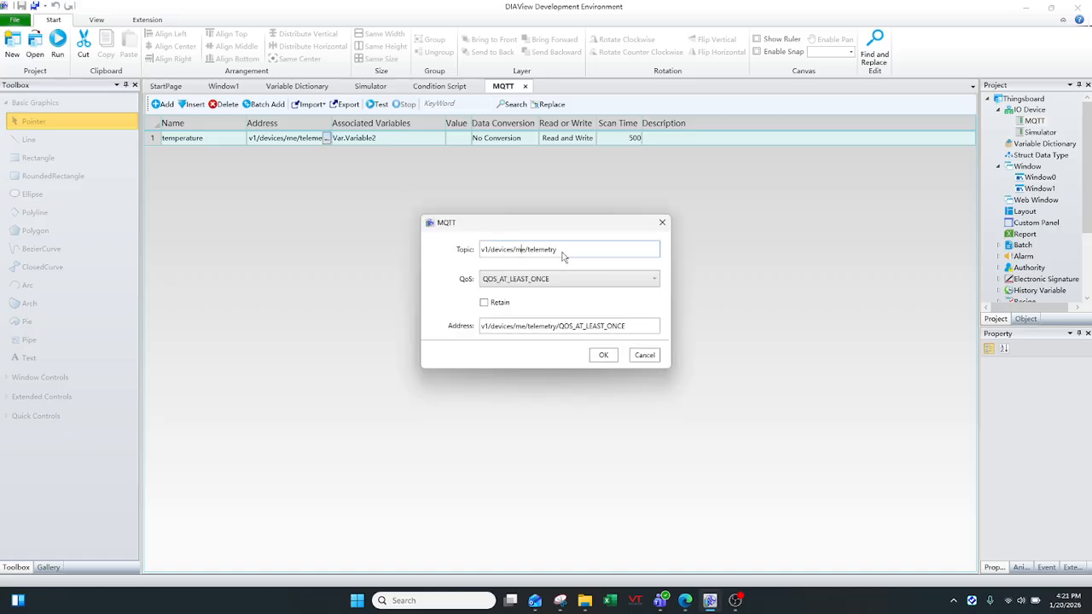
drag(563, 256, 466, 256)
click(662, 223)
Check the type of the variable associated with the MQTT temperature tag in the Variable Browser
click(439, 141)
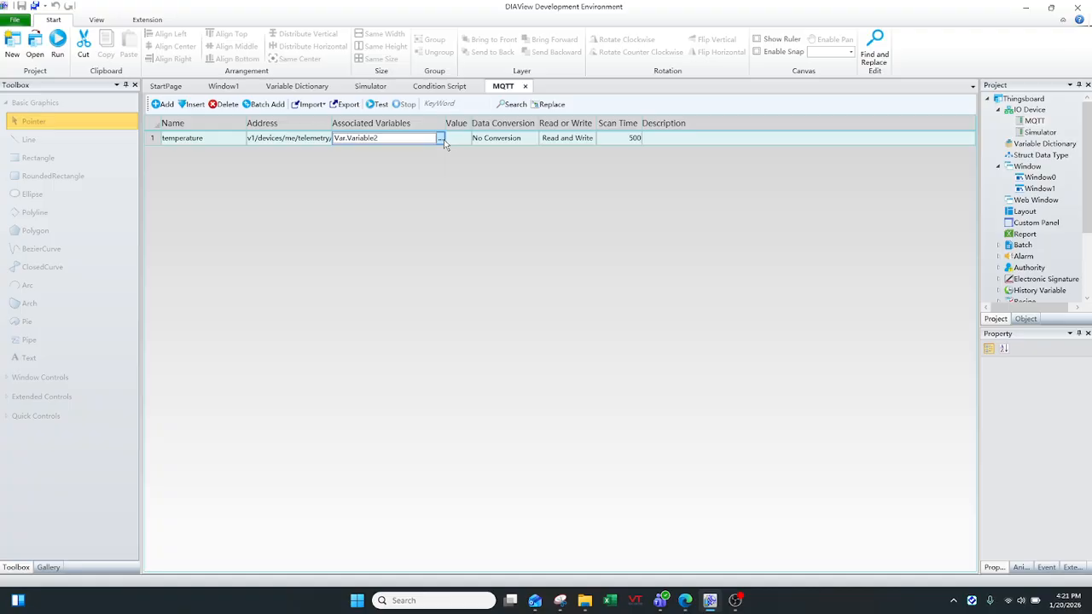
click(442, 140)
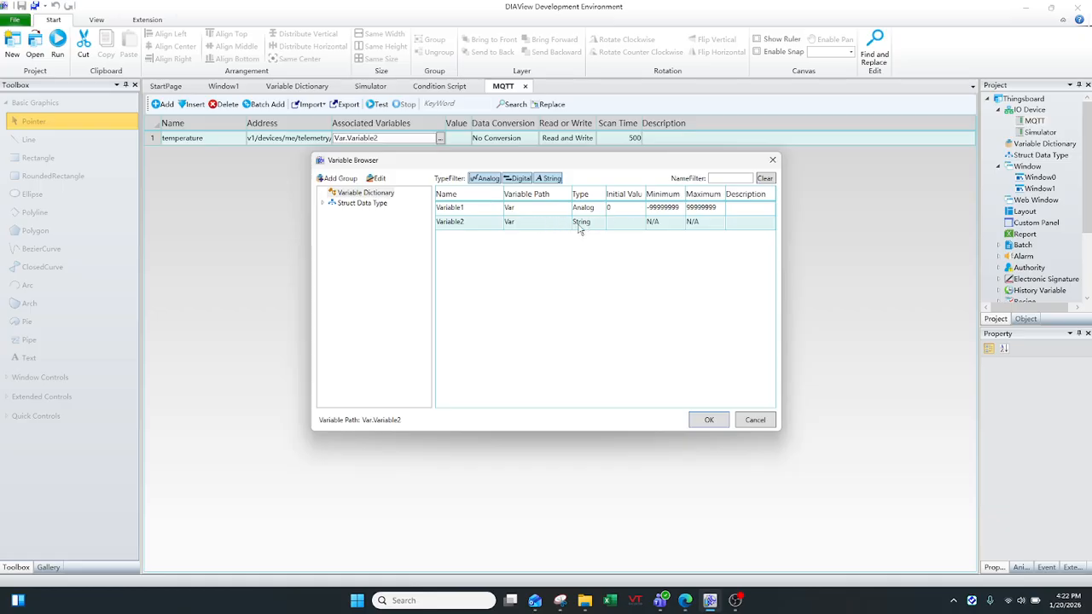
click(772, 159)
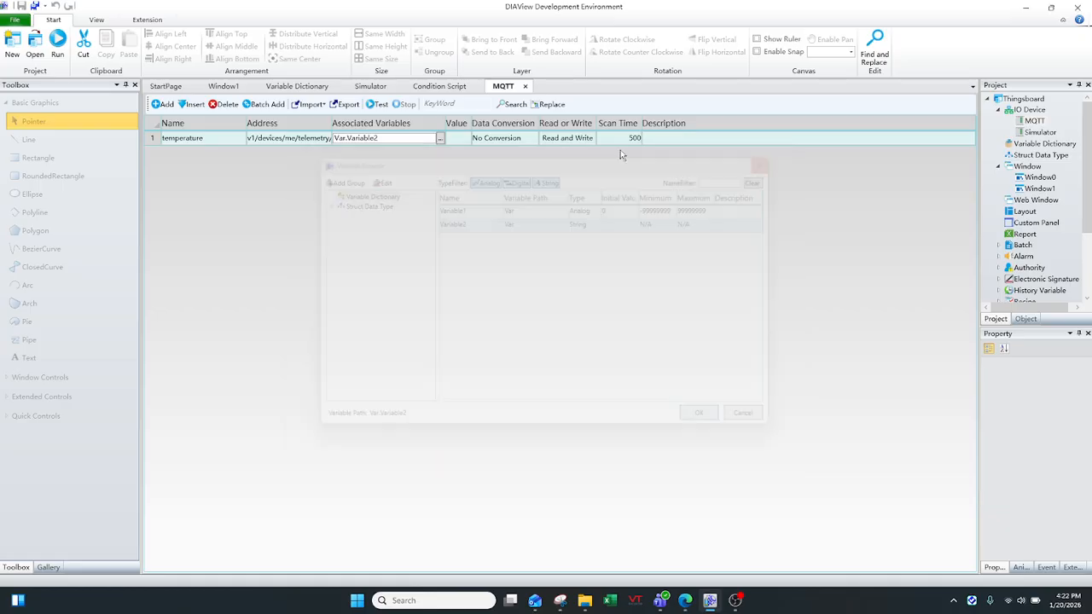
Examine the Variable1 and Variable2 definitions in the Variable Dictionary
click(297, 86)
click(202, 152)
click(203, 154)
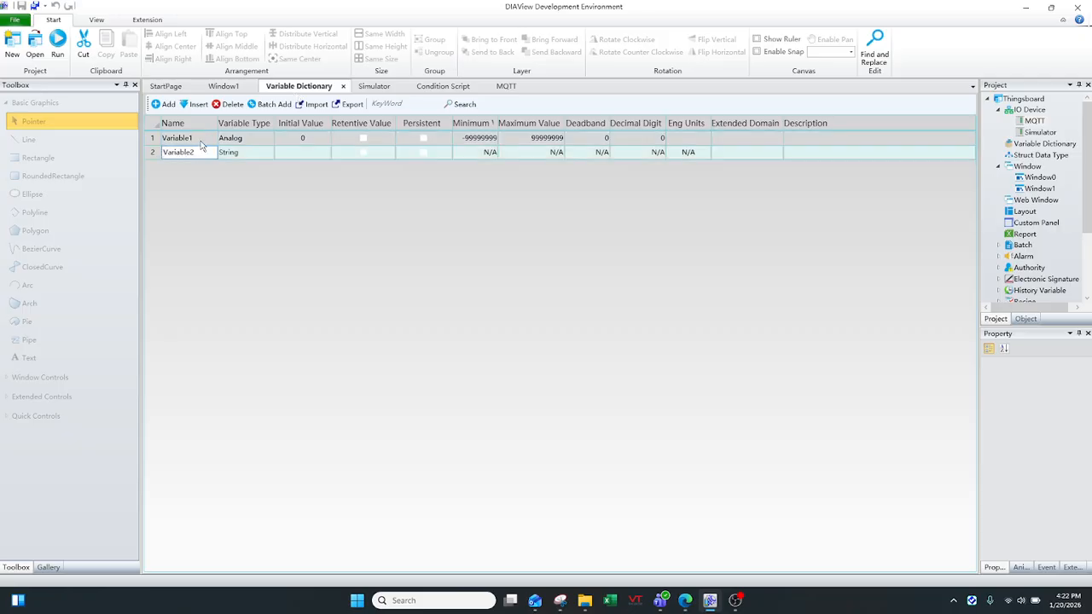
double_click(204, 141)
double_click(201, 155)
click(204, 143)
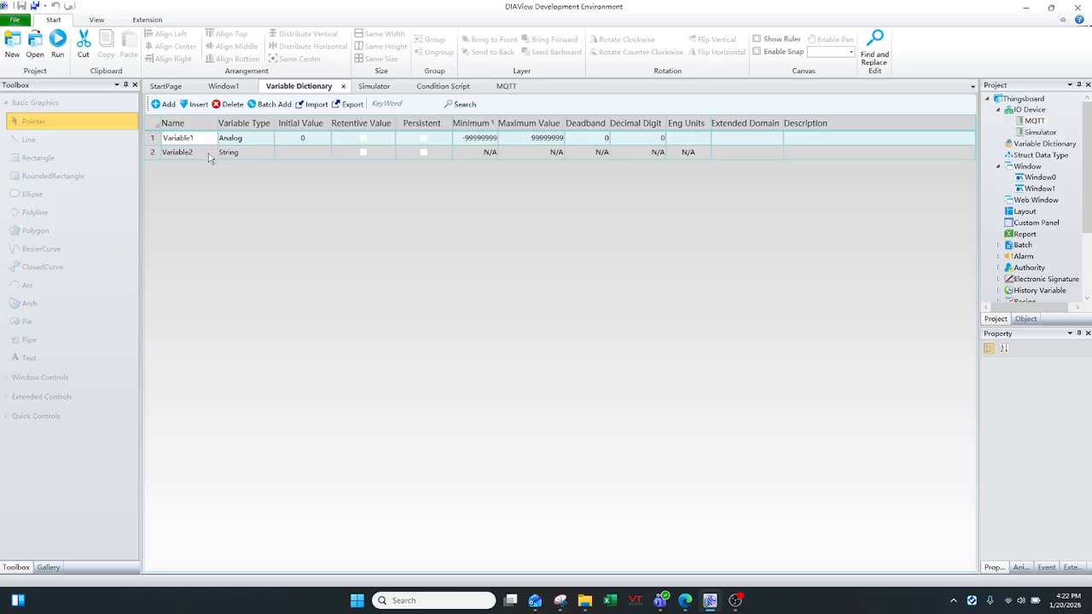
click(189, 154)
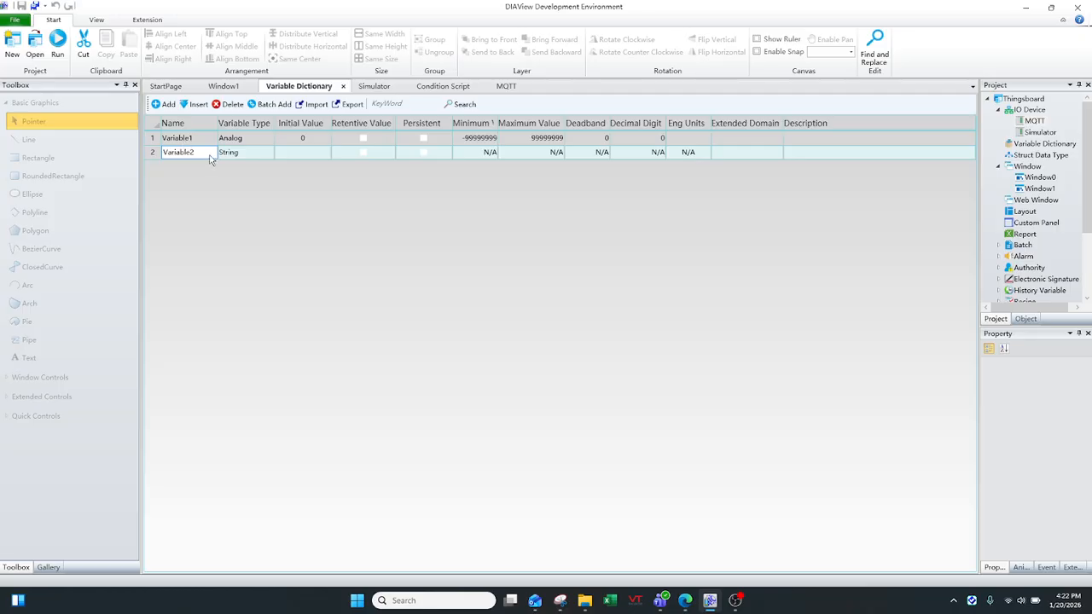
click(195, 142)
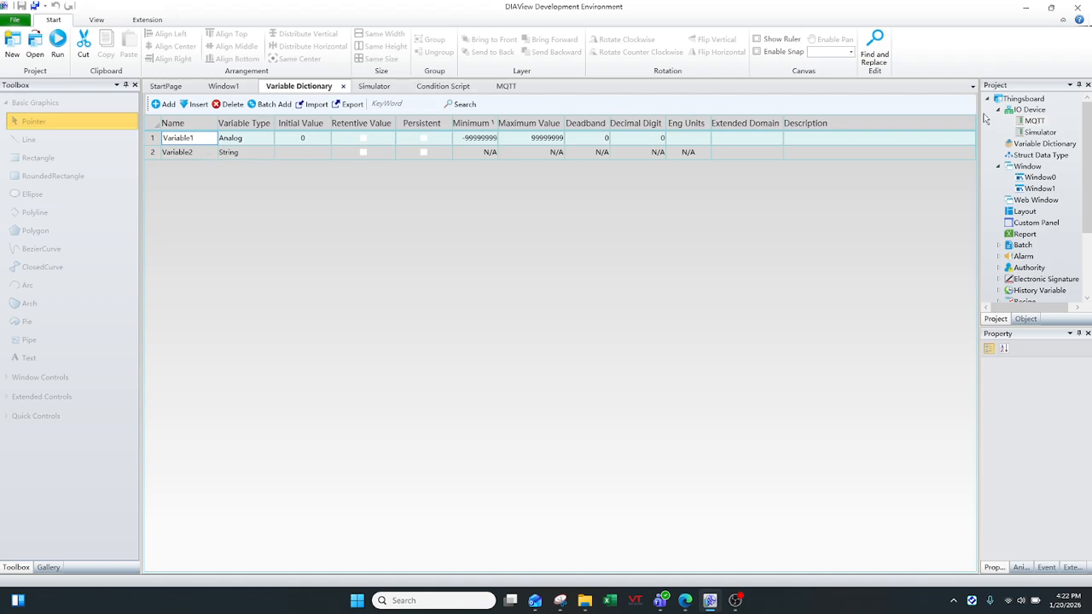
View the Thingsboard project's statistics on IO variables and licensed points, and close them
right_click(1025, 100)
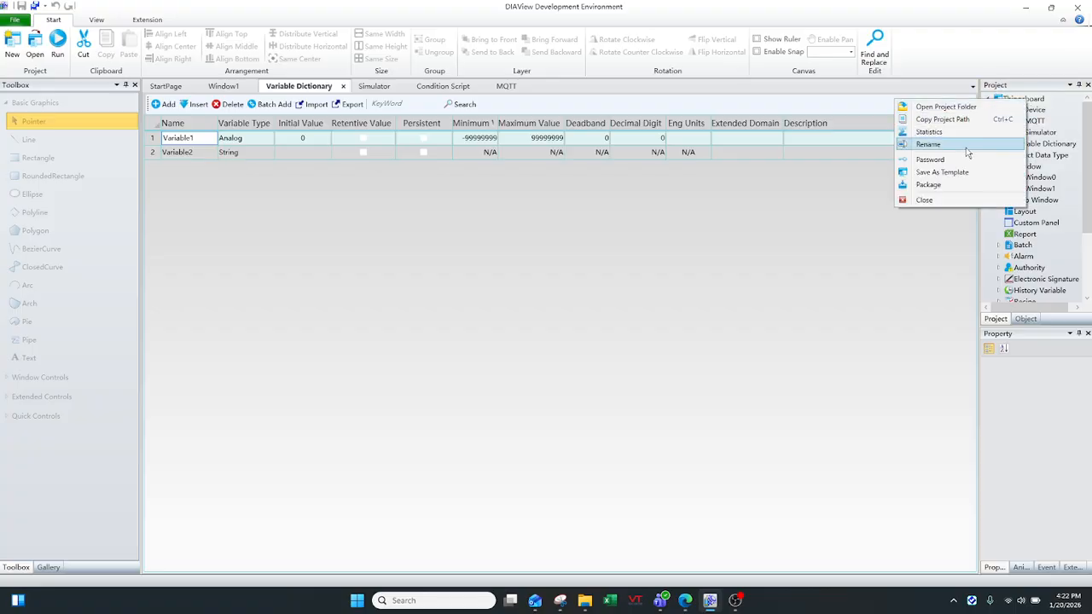
click(959, 135)
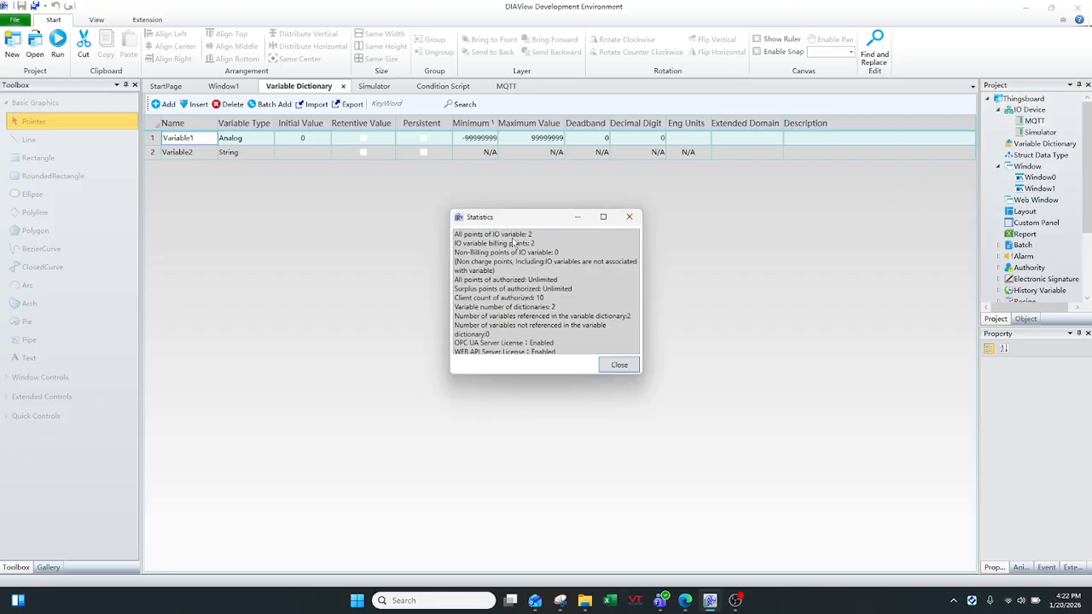
click(630, 216)
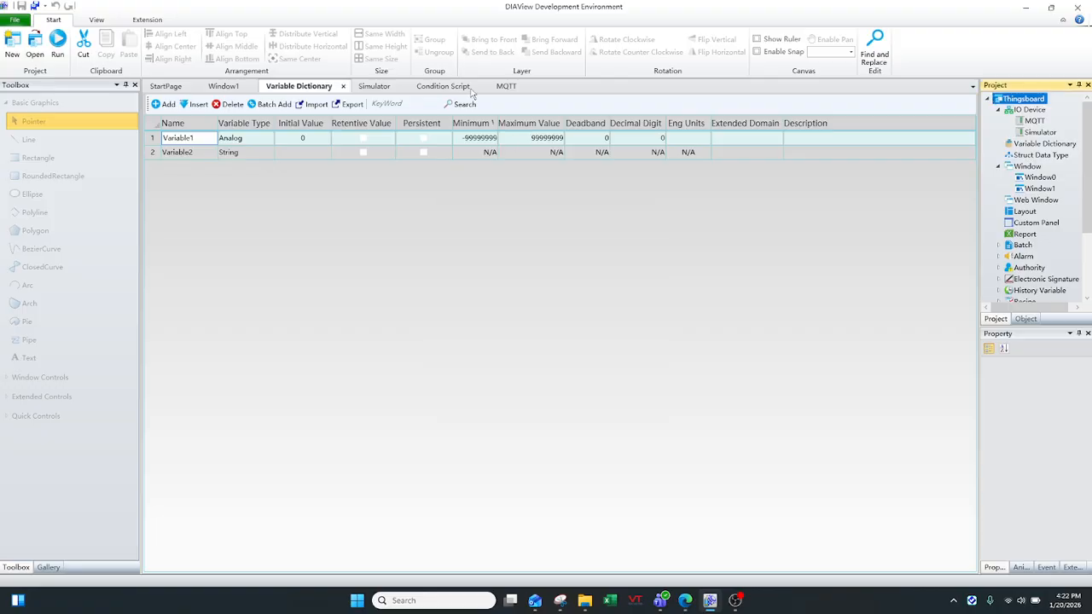
Compare the Simulator's Level tag with the MQTT device's temperature tag and their associated variables
click(373, 86)
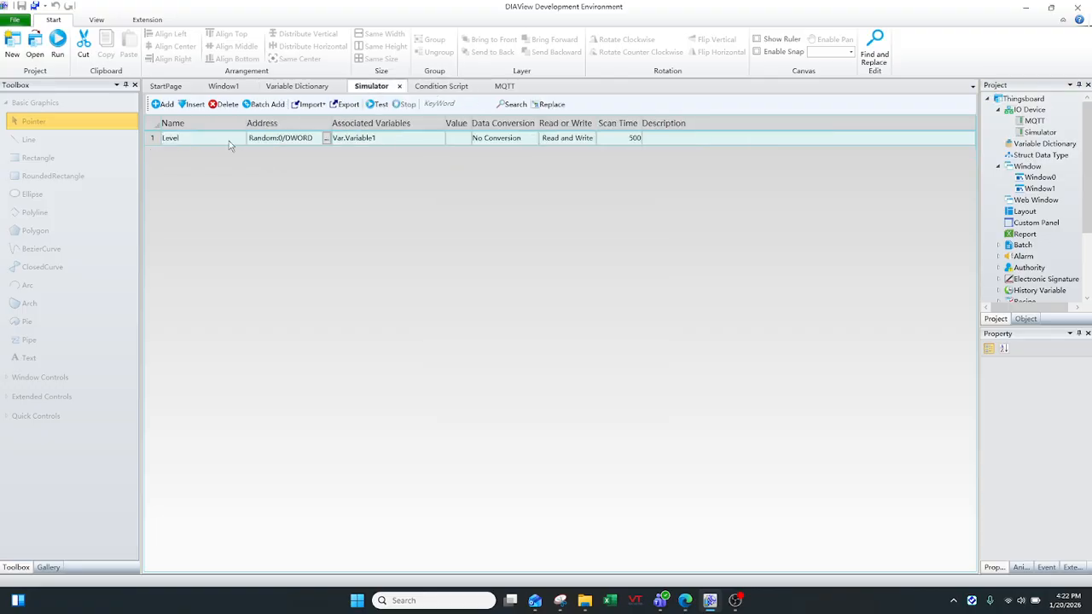
click(503, 86)
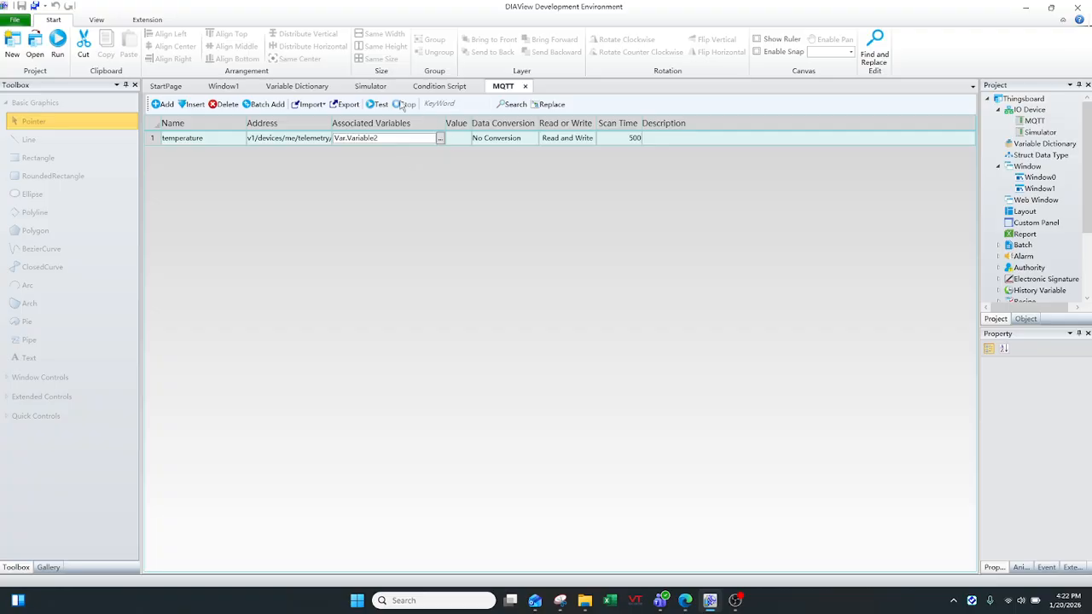
click(372, 86)
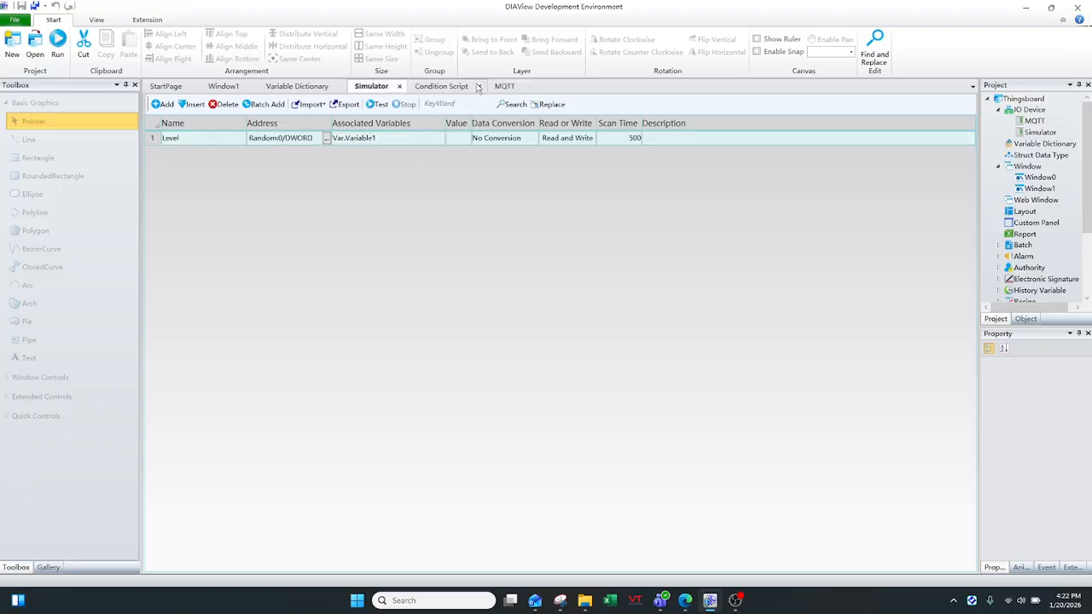
click(507, 87)
click(371, 89)
Open the project's Condition Script list and locate its entry under Script in the project tree
scroll(1040, 263, down, 3)
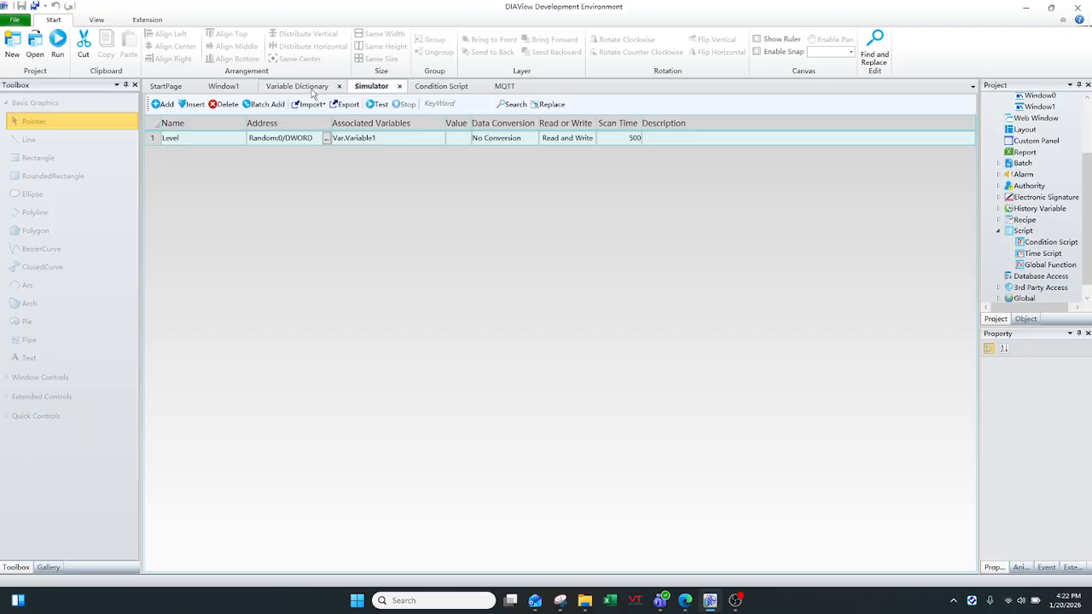
click(435, 88)
scroll(1058, 260, down, 1)
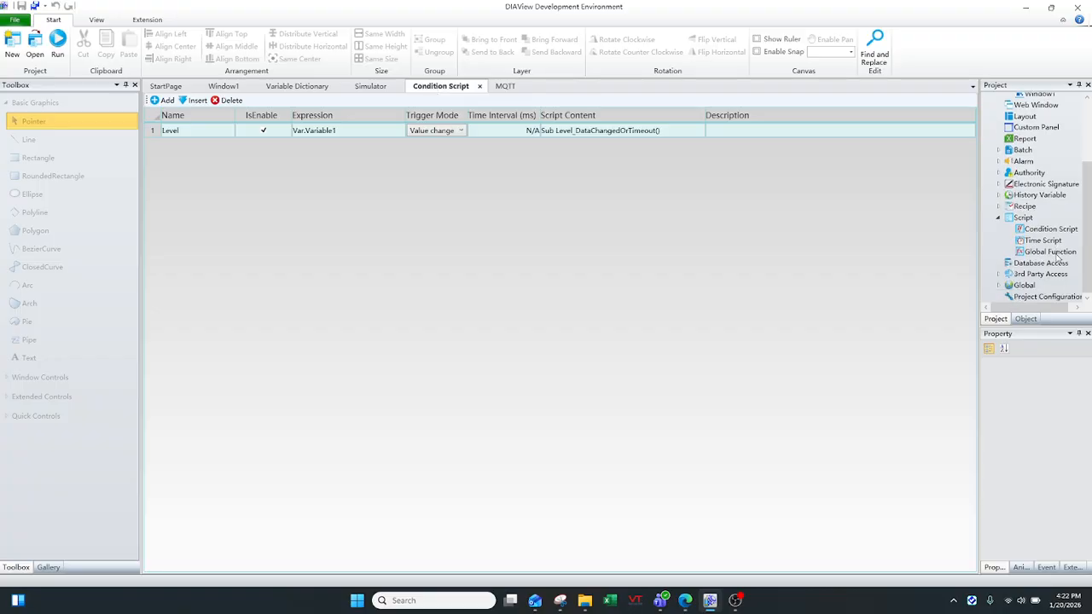
click(1022, 219)
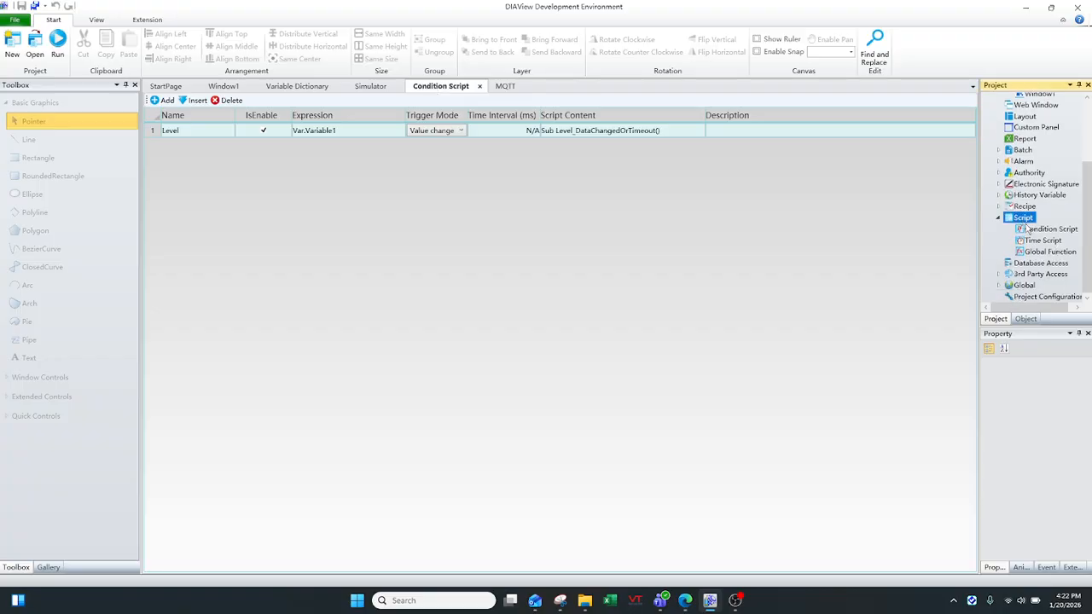
click(1038, 230)
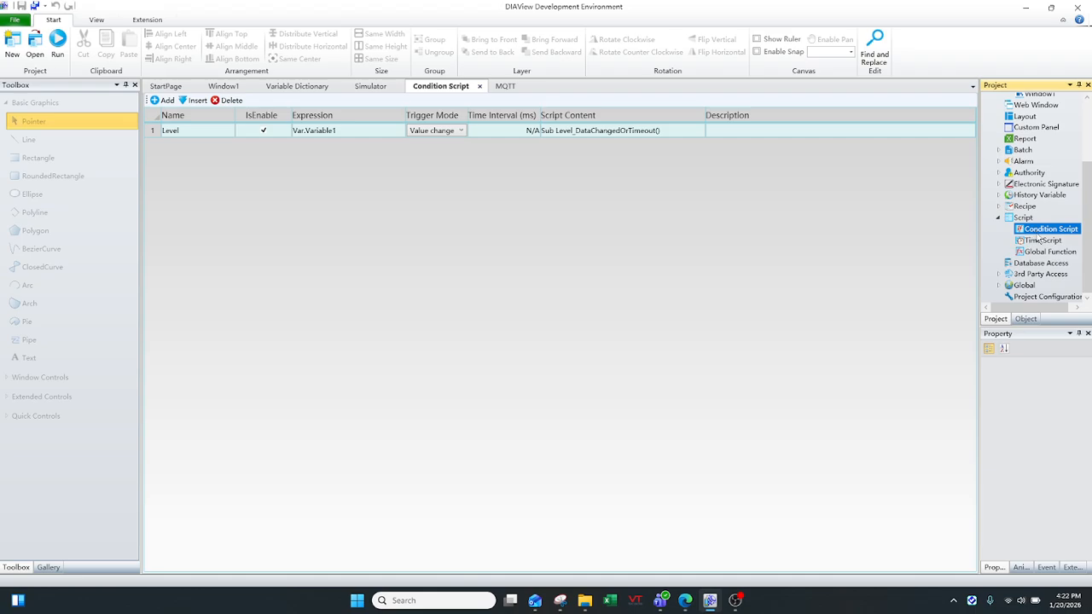
click(195, 170)
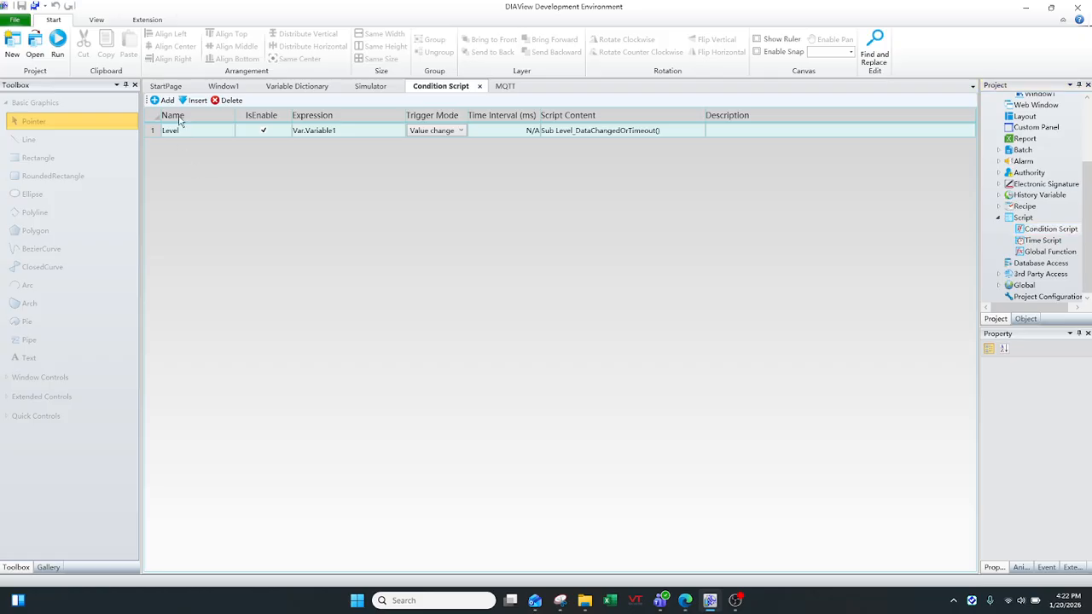
Check the variable expression that triggers the Level condition script, leaving the expression editor without edits
click(193, 133)
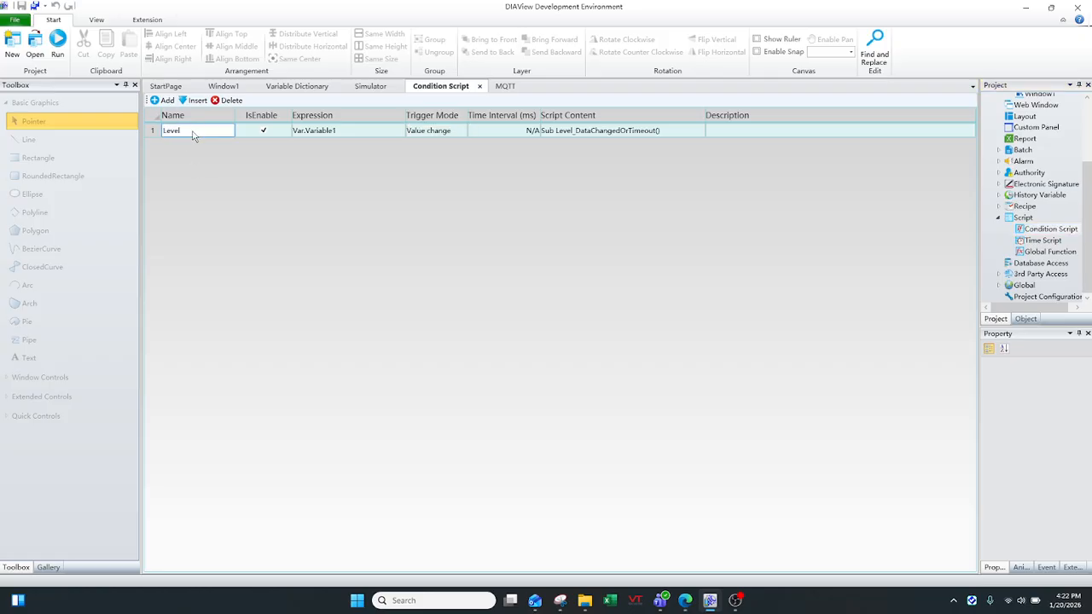
click(300, 133)
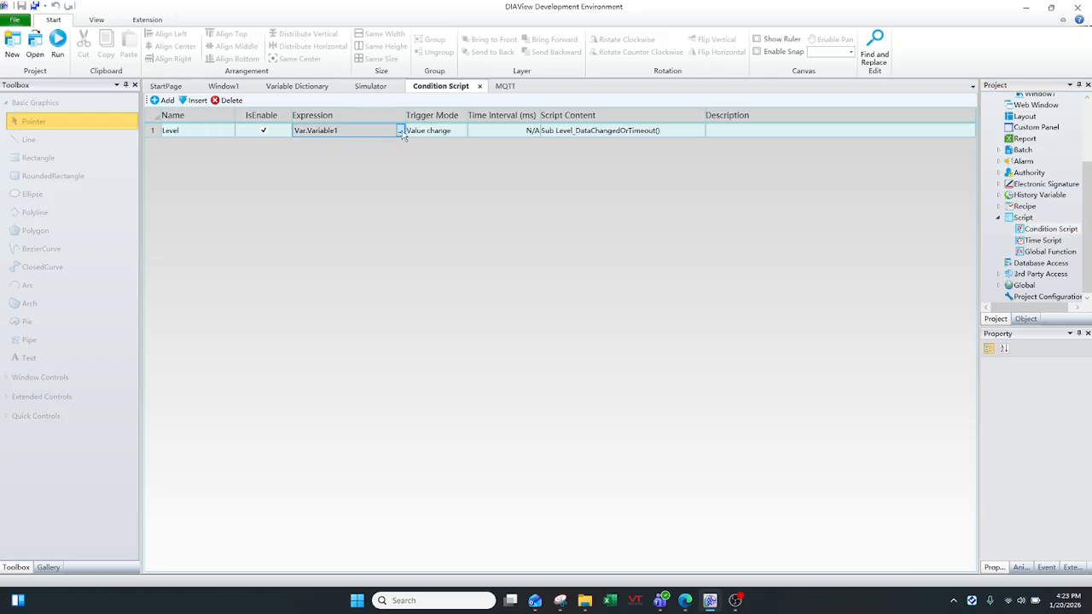
click(400, 130)
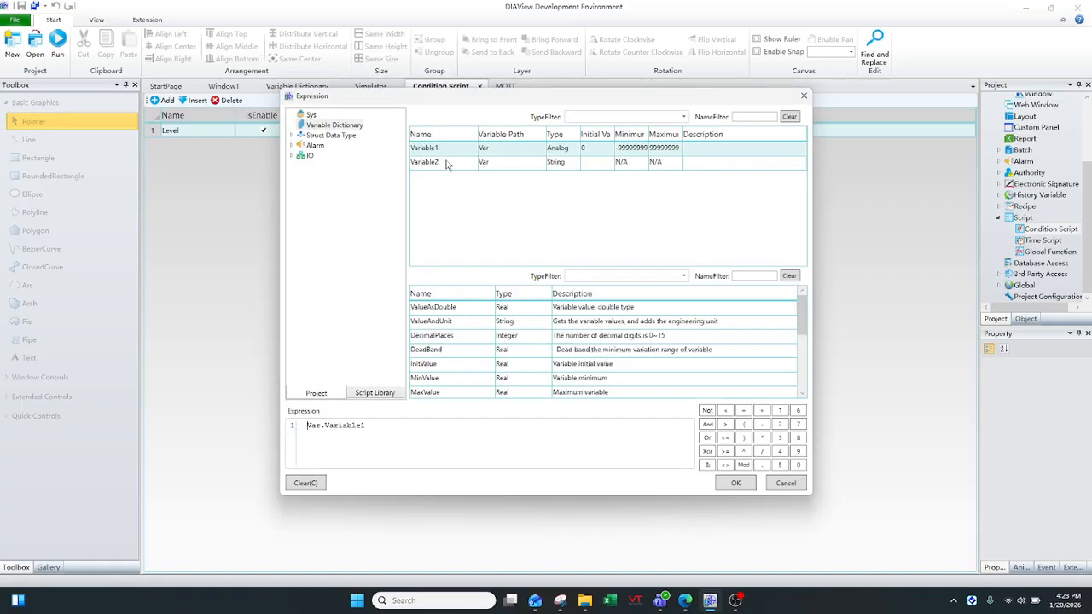
click(804, 96)
Set the Level condition script's trigger mode to Value change
click(444, 132)
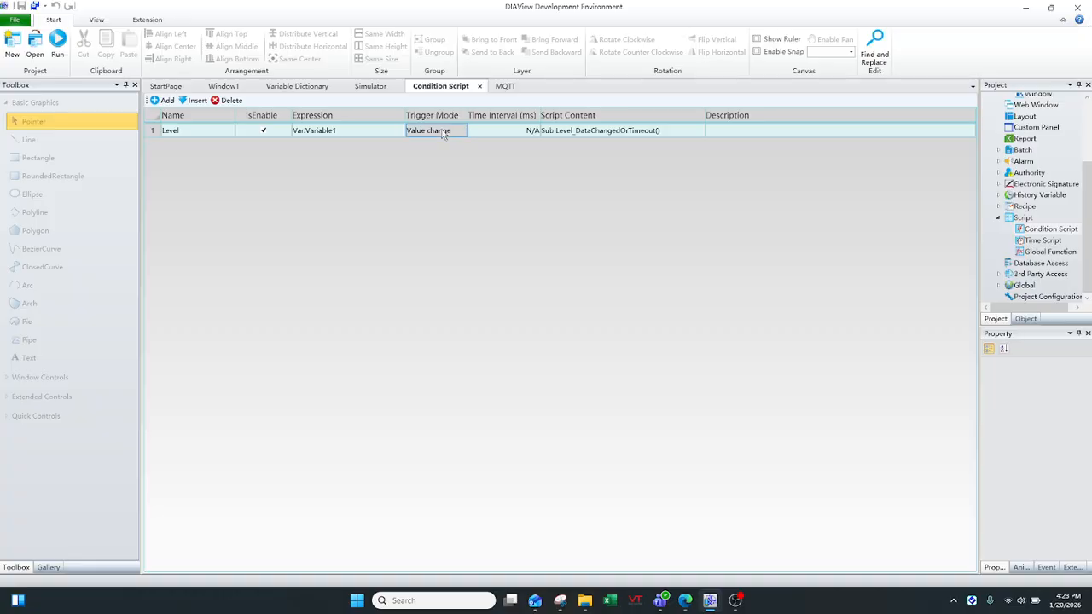
click(444, 132)
click(443, 133)
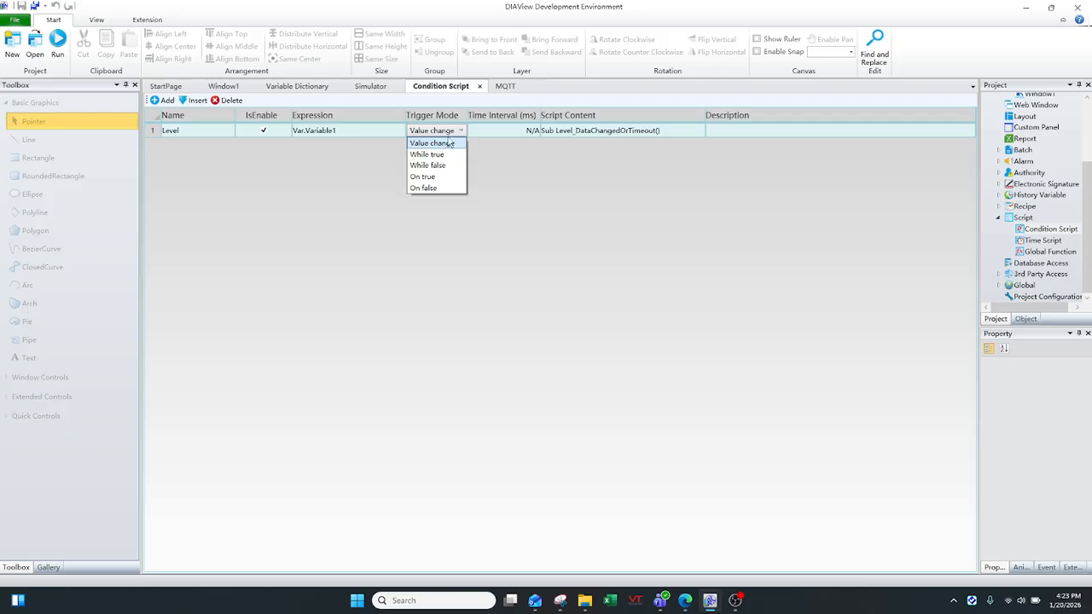
click(449, 144)
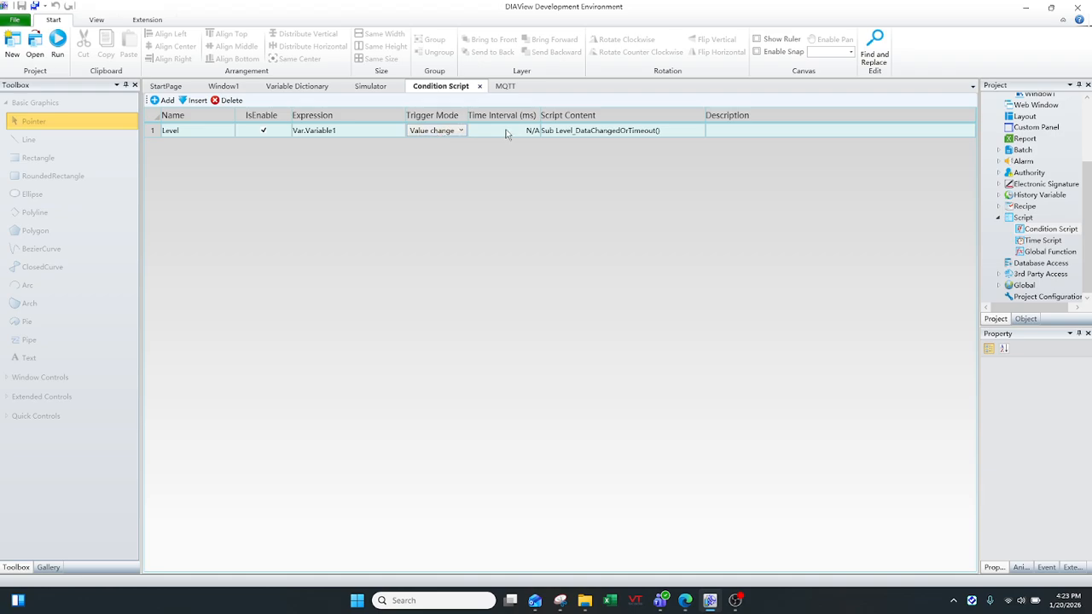
Open the Level condition script's content and read the line that builds the Variable2 string from Variable1
click(618, 136)
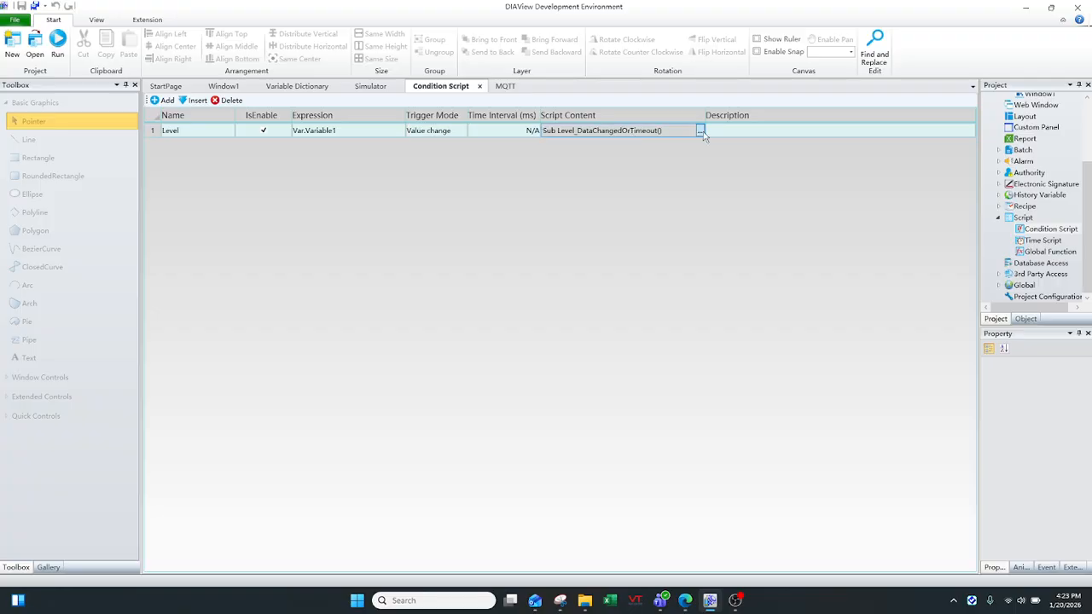
click(701, 132)
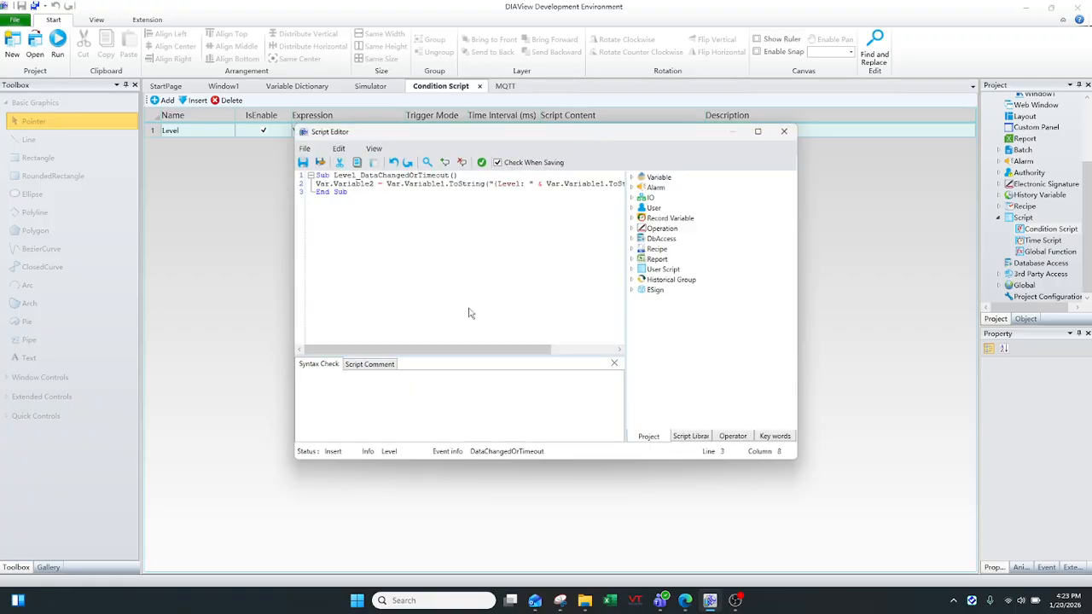
mouse_move(478, 354)
mouse_down()
mouse_move(517, 357)
mouse_move(487, 356)
mouse_up()
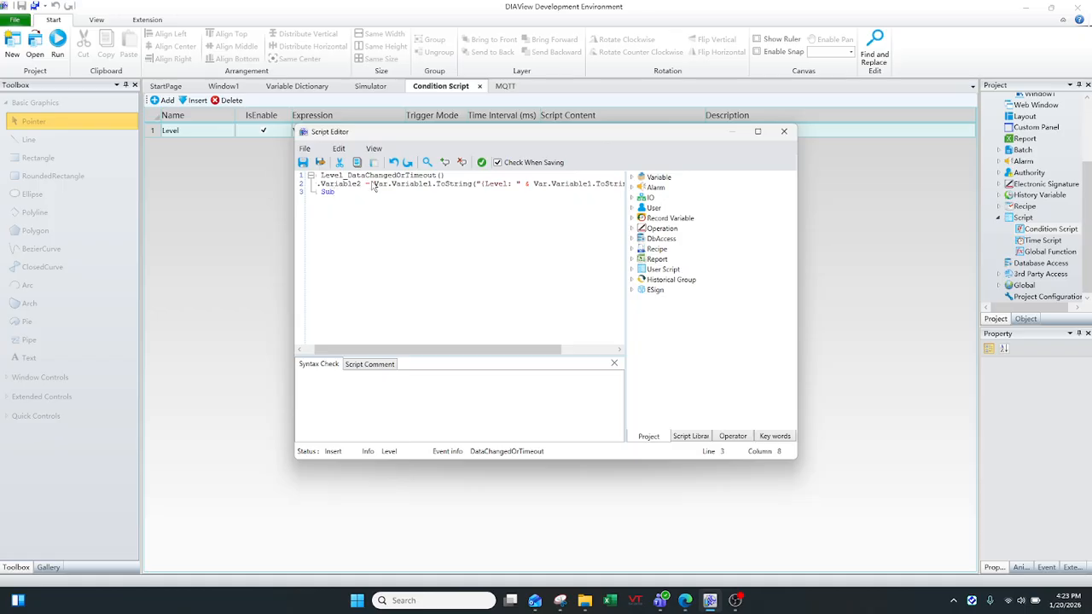
drag(438, 187, 474, 189)
drag(472, 351, 463, 350)
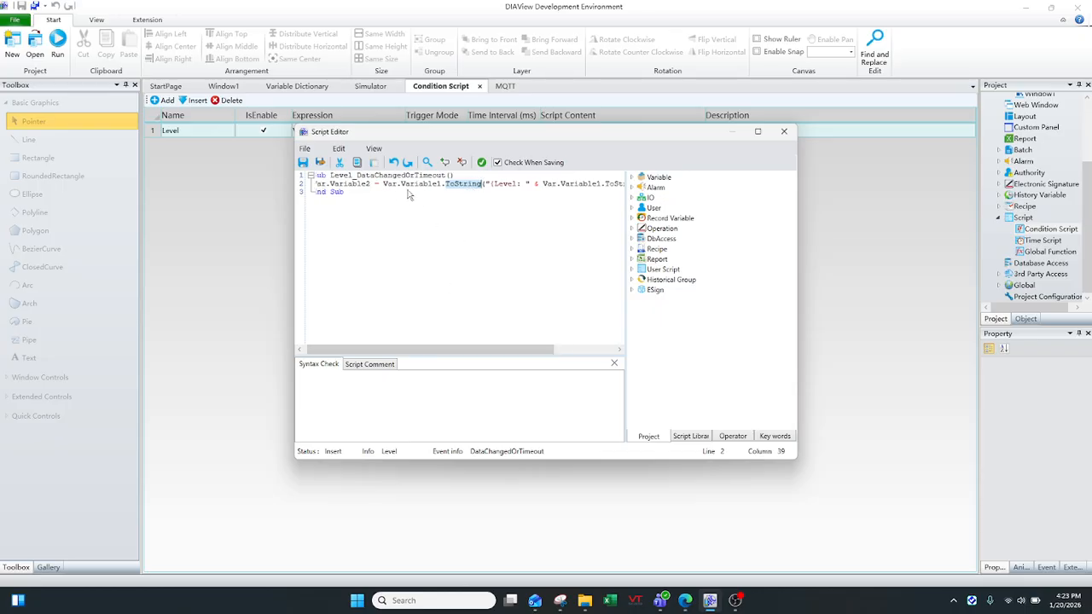
drag(384, 188, 481, 190)
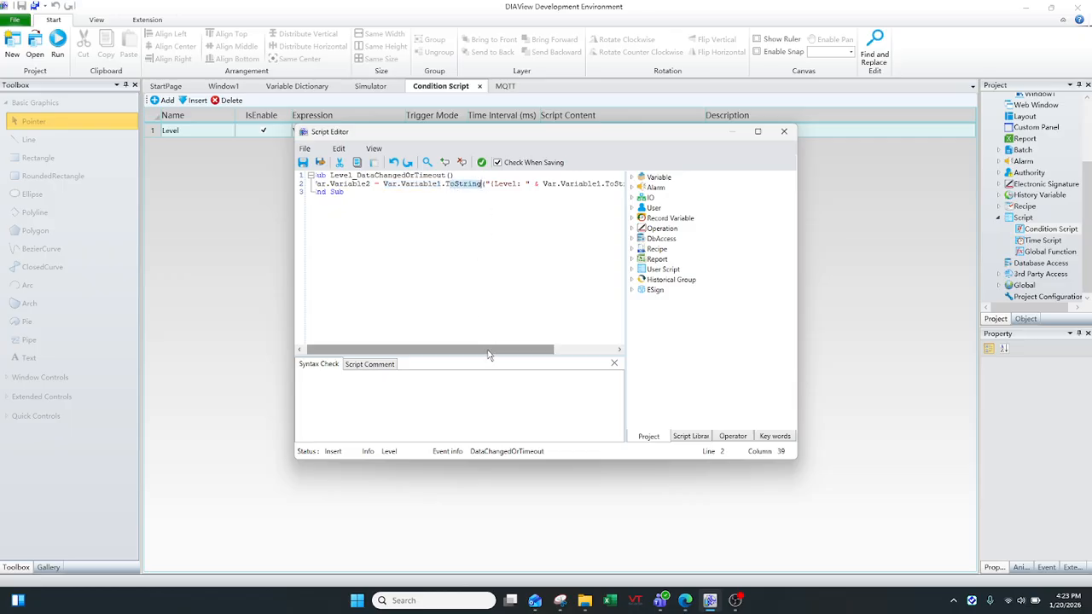
drag(489, 354, 551, 359)
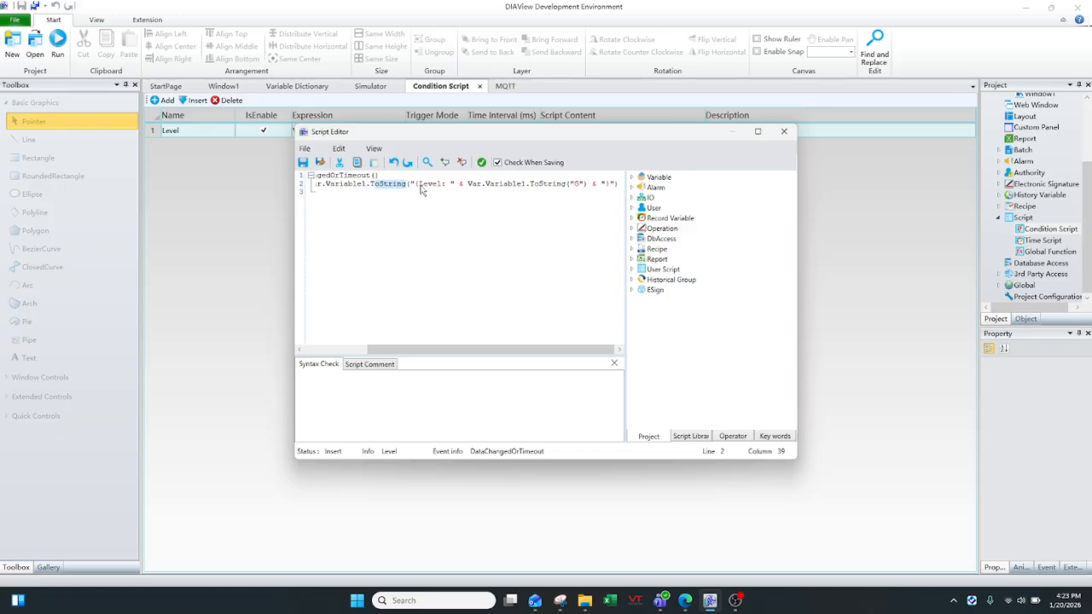
drag(420, 188, 441, 189)
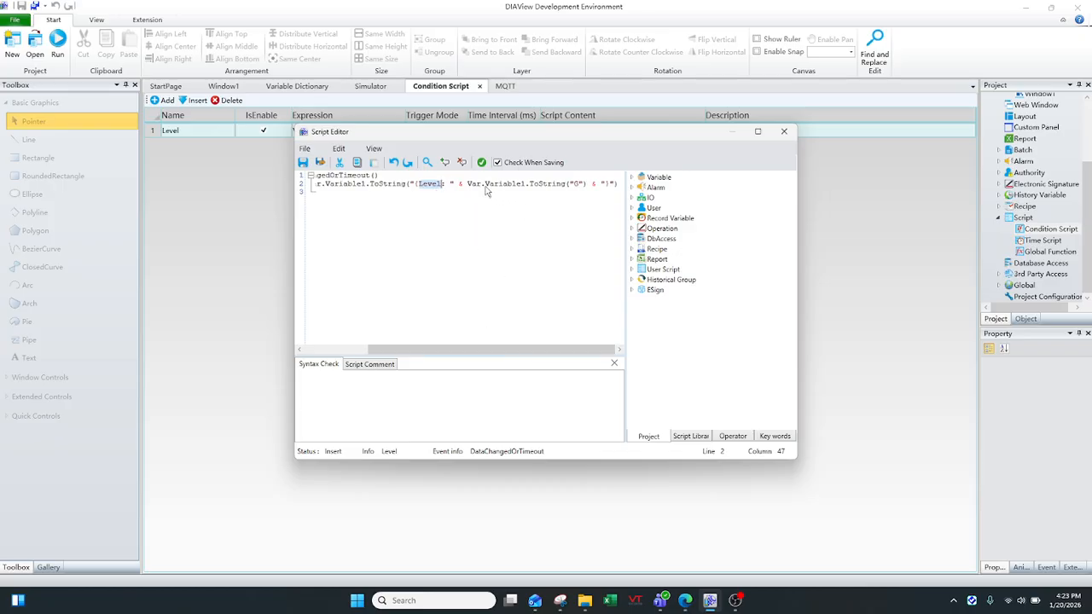
Examine the rest of the Variable2 line, including the second Variable1 ToString call and closing brace, then close the script editor
drag(475, 184, 538, 194)
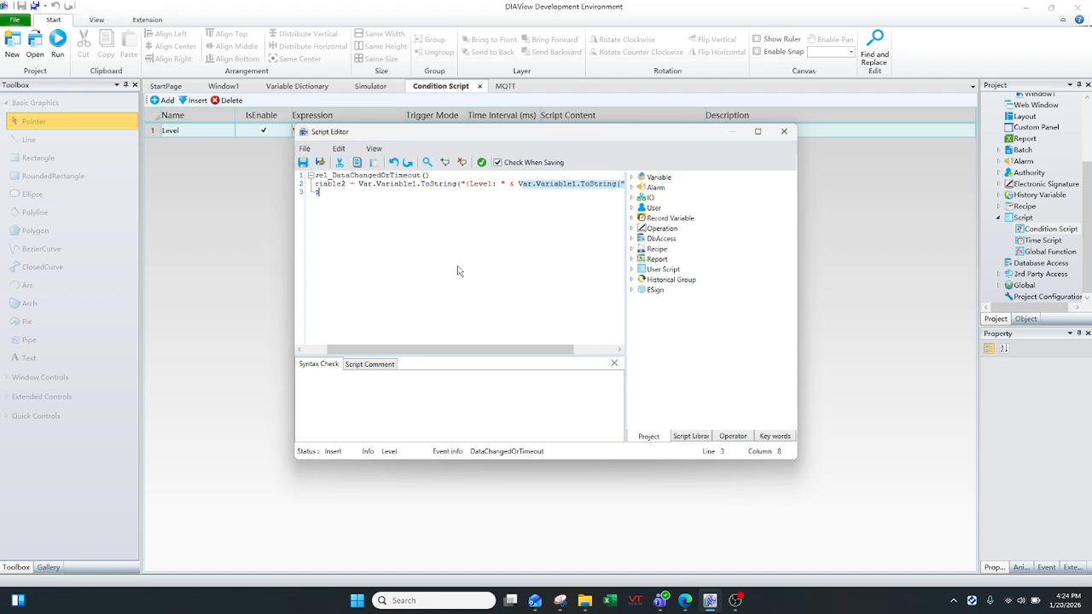
drag(453, 350, 512, 366)
click(551, 220)
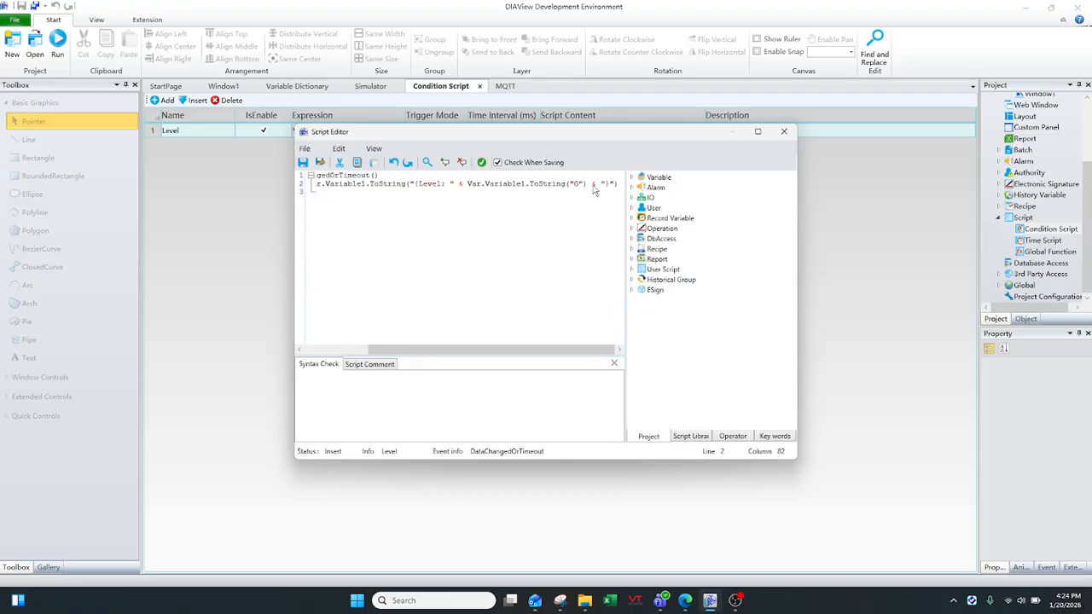
drag(497, 348, 417, 349)
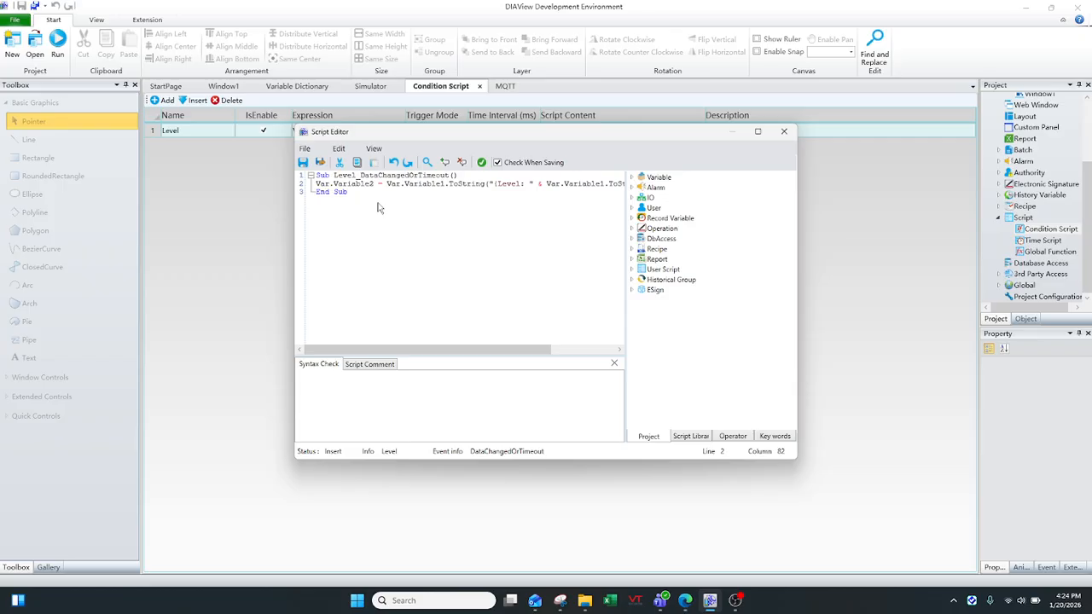
drag(509, 348, 574, 358)
drag(482, 349, 426, 352)
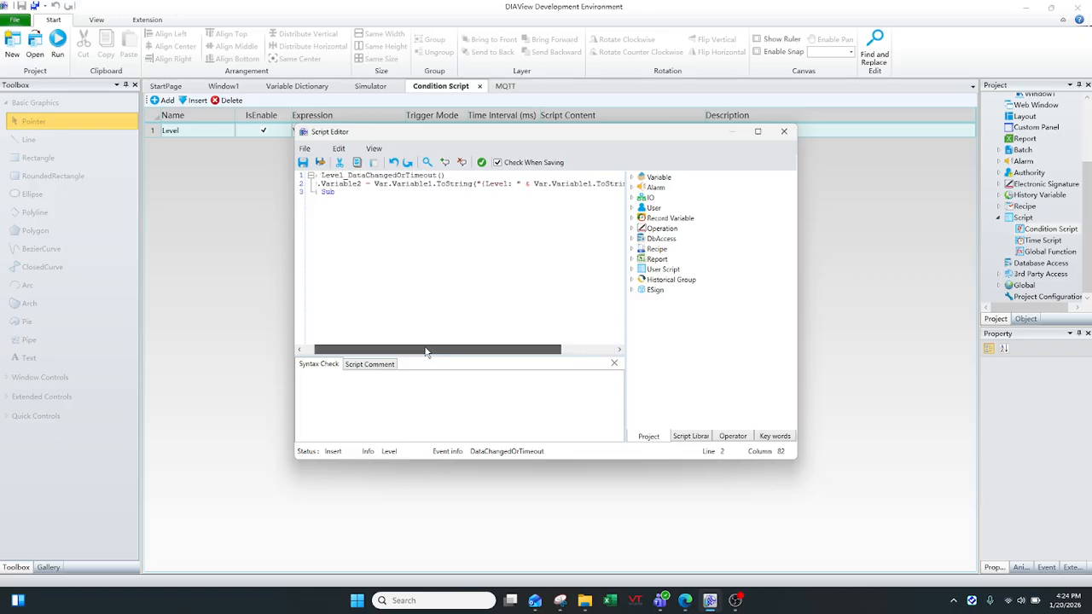
drag(425, 349, 426, 349)
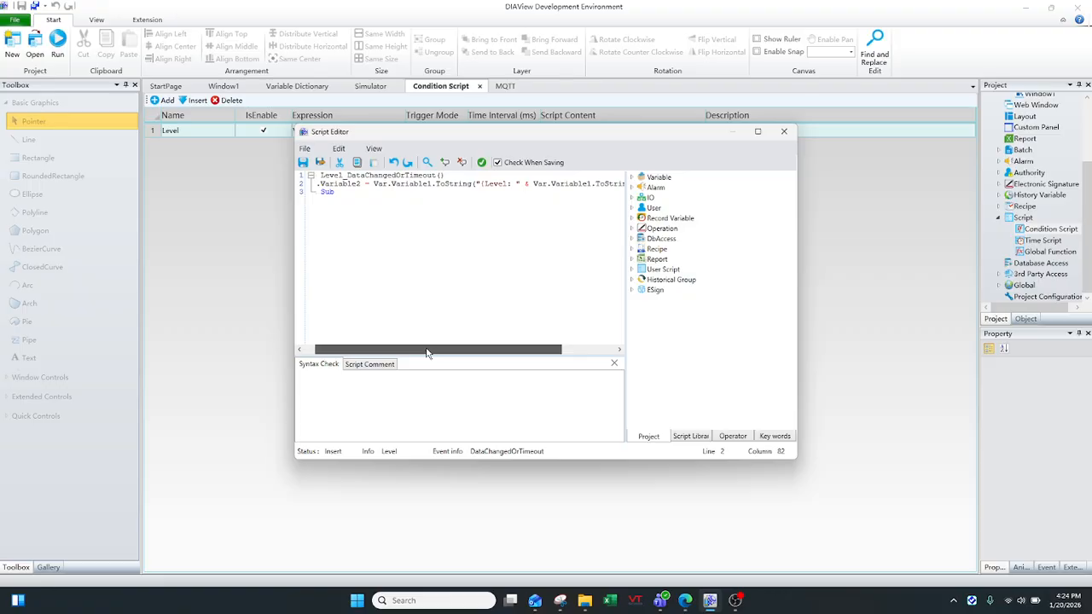
mouse_move(428, 352)
mouse_down()
mouse_move(493, 352)
mouse_move(418, 350)
mouse_up()
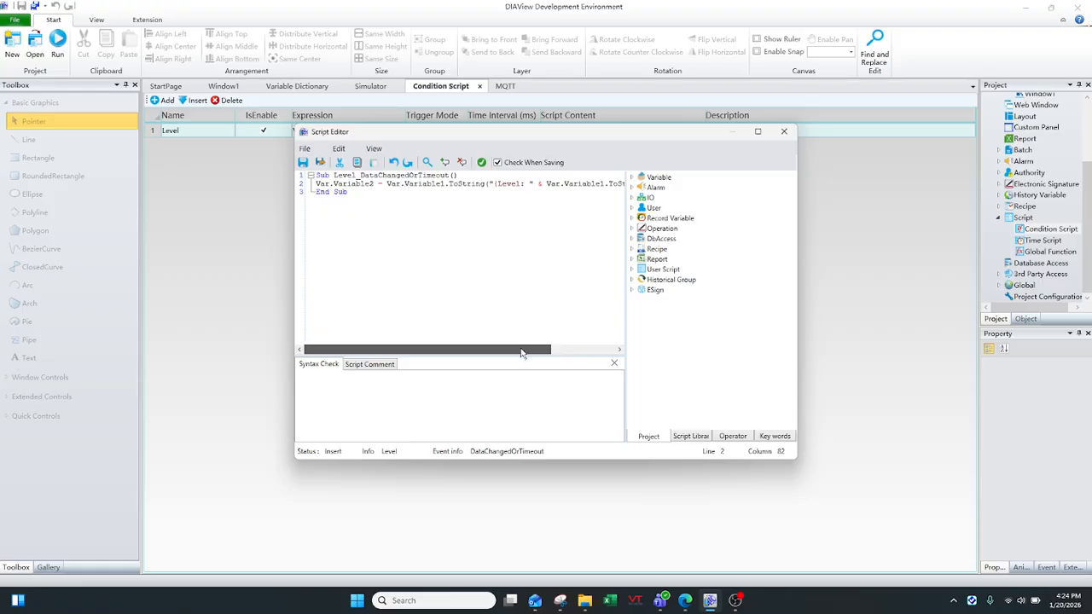
drag(522, 352, 587, 352)
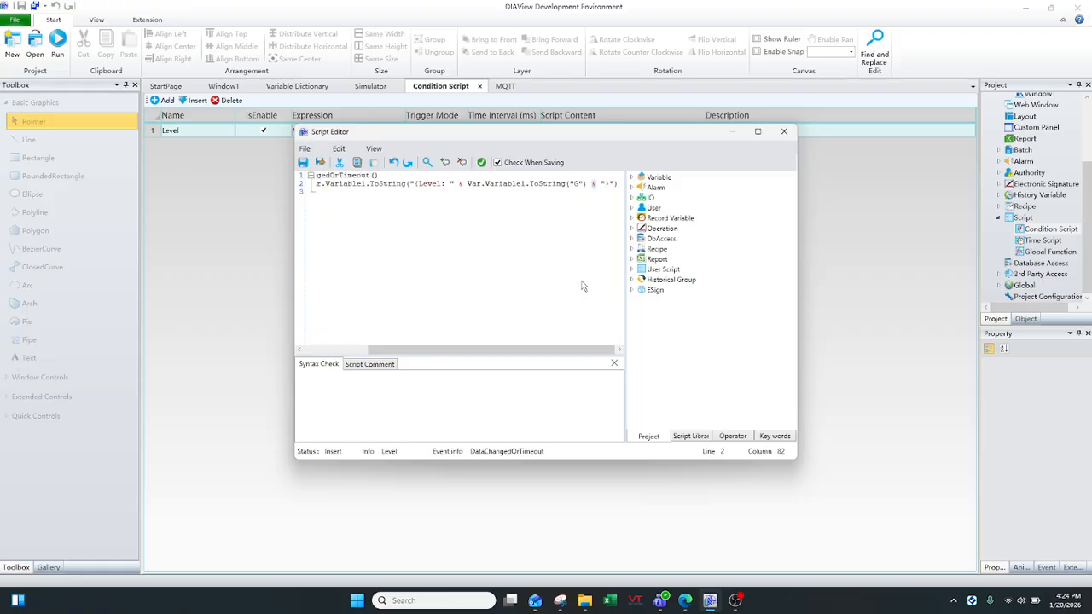
click(785, 132)
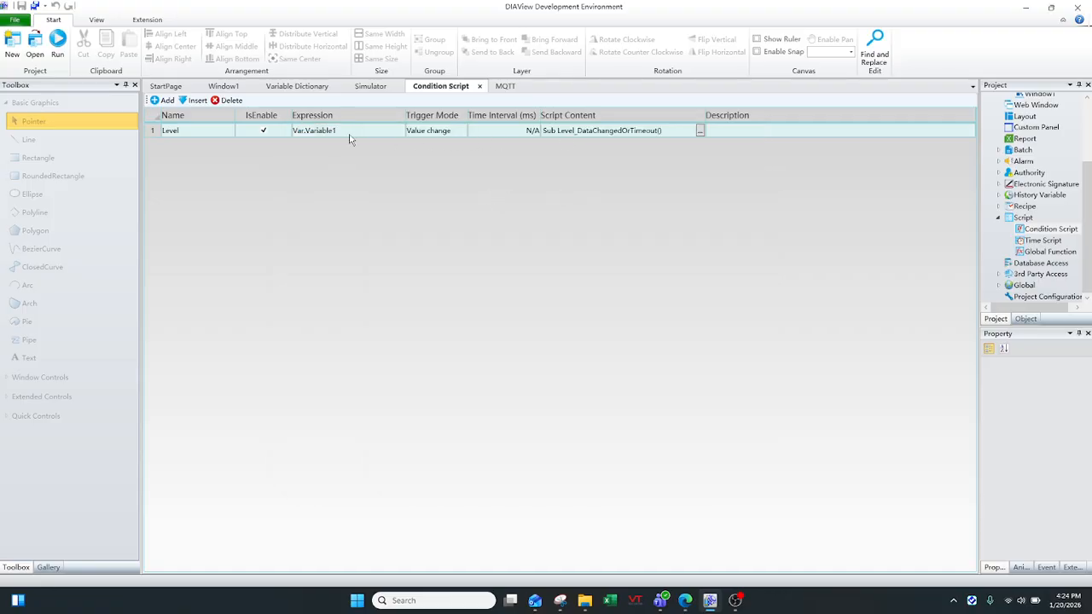
Check the trigger mode options available for the Level condition script and leave its current choice in place
click(441, 132)
click(441, 132)
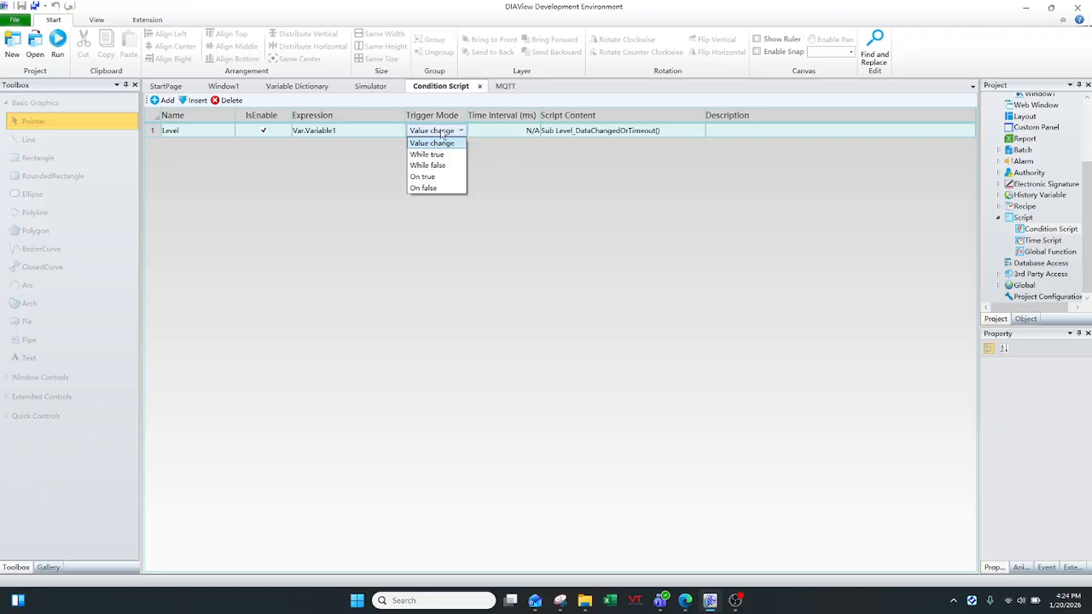
click(442, 132)
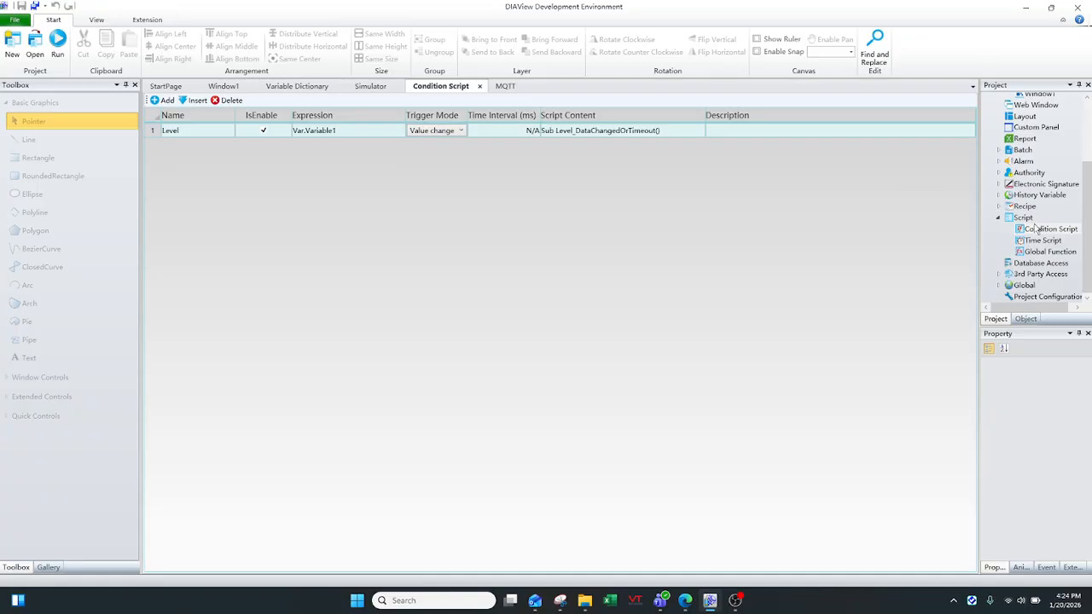
Open Window1 and check the variable expression behind the ### text's analog value display, closing its settings without edits
scroll(1032, 145, up, 1)
click(1041, 124)
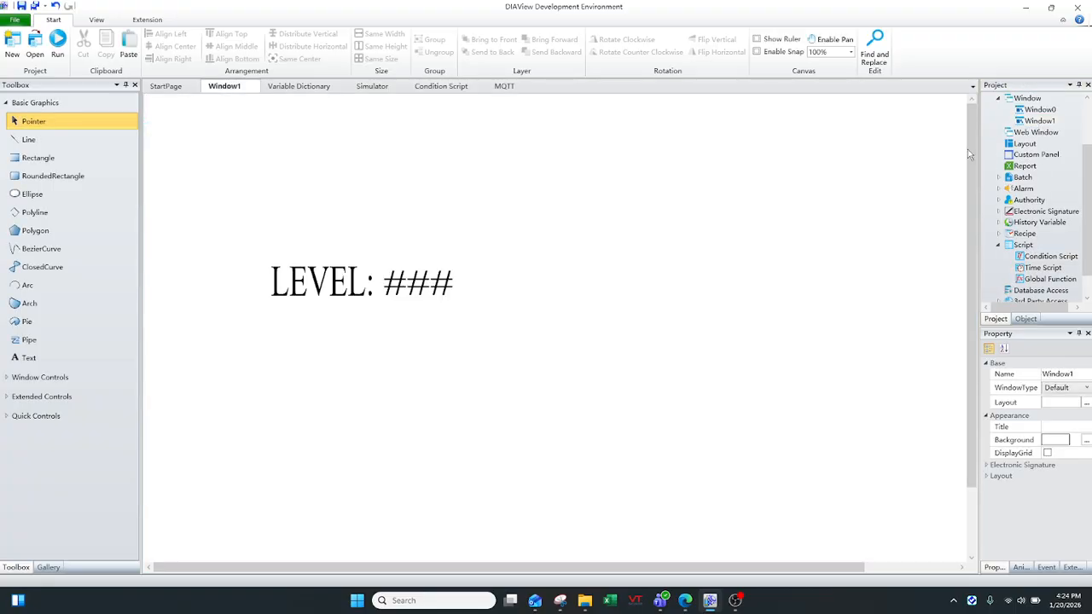
click(333, 292)
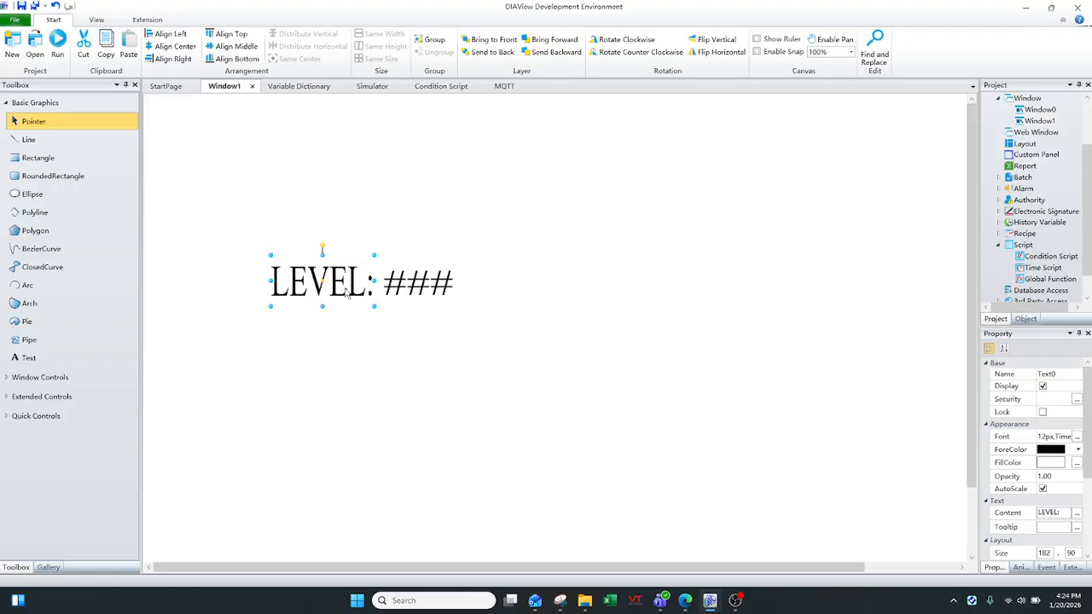
click(427, 292)
click(1022, 569)
click(1073, 430)
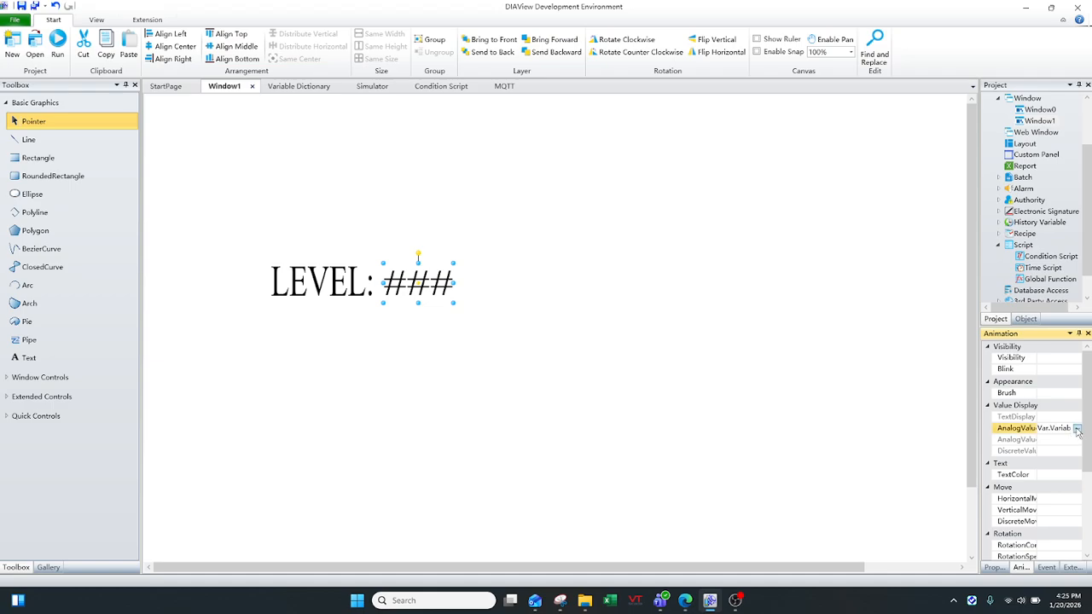
click(1075, 432)
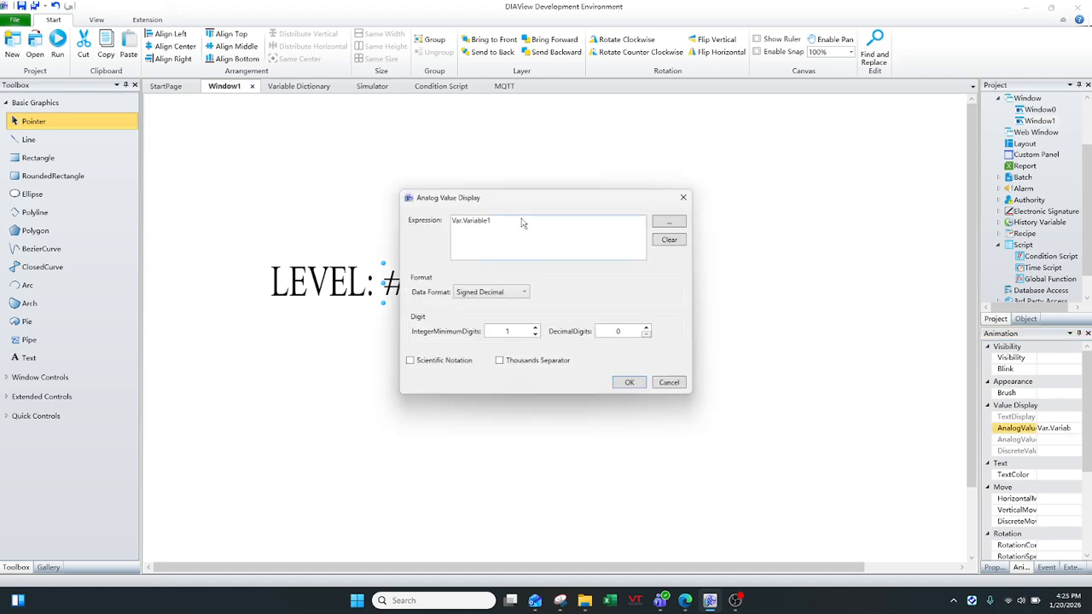
click(682, 201)
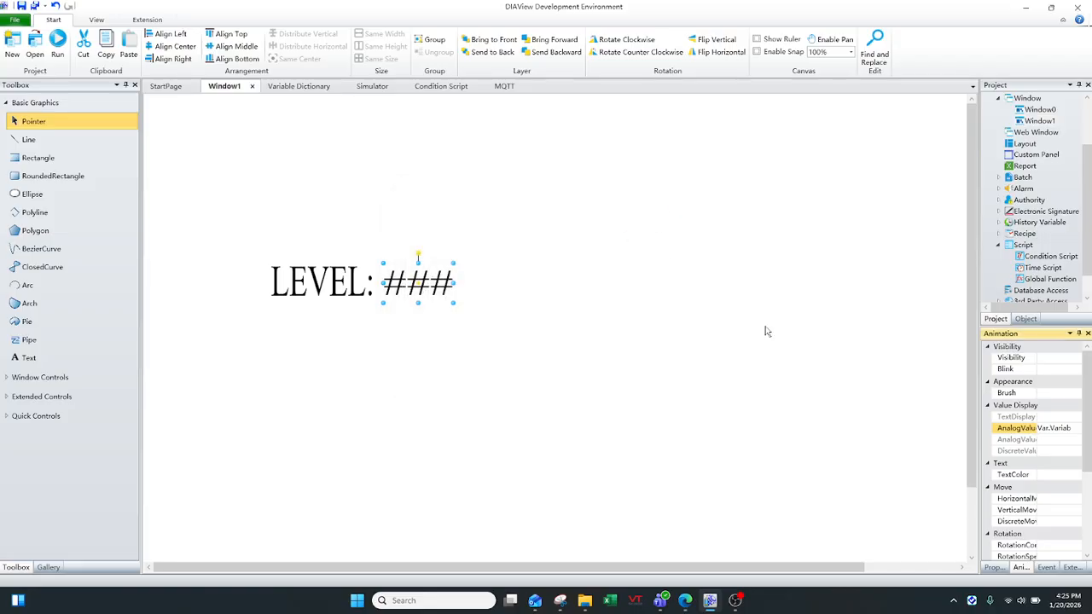
Look through the event settings of the ### text in Window1
click(1046, 568)
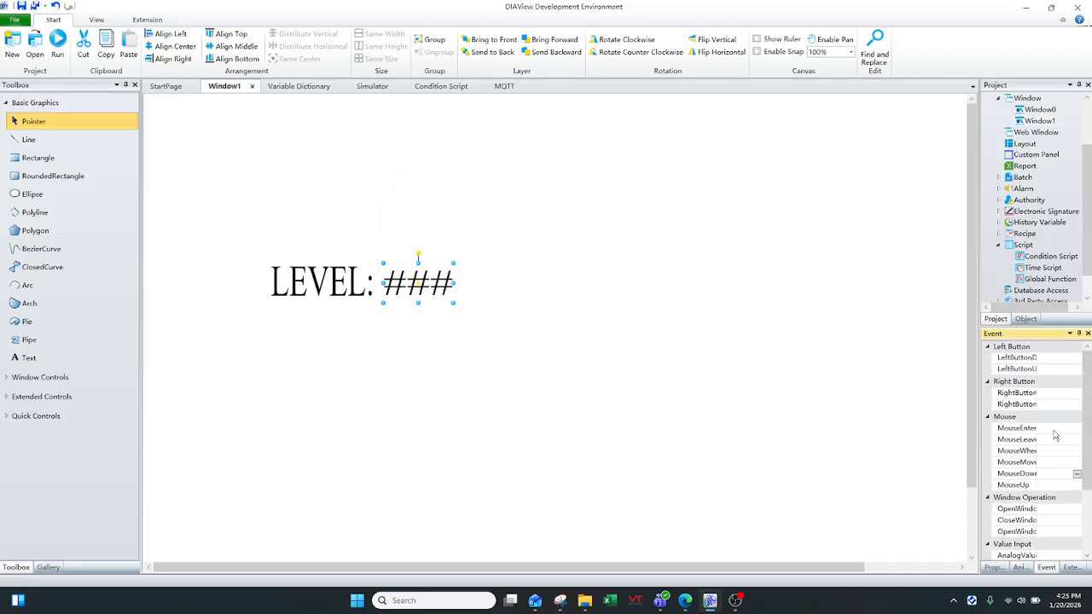
scroll(1052, 458, down, 2)
scroll(819, 453, down, 2)
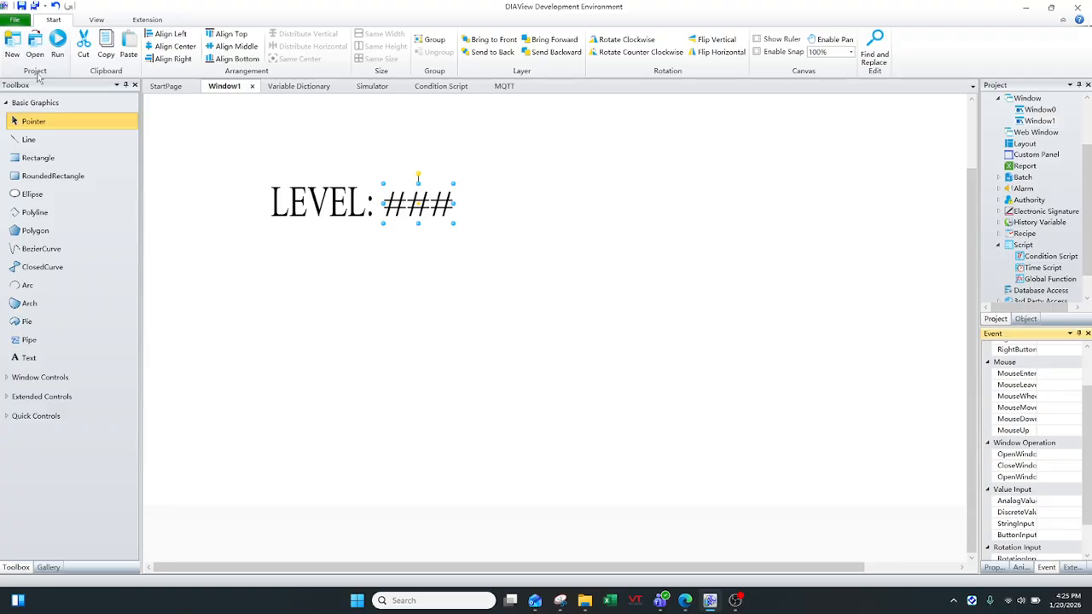
Run the project, compare its Level display with the DIAView_MQTT device's latest telemetry in ThingsBoard Cloud, and exit the runtime
click(57, 44)
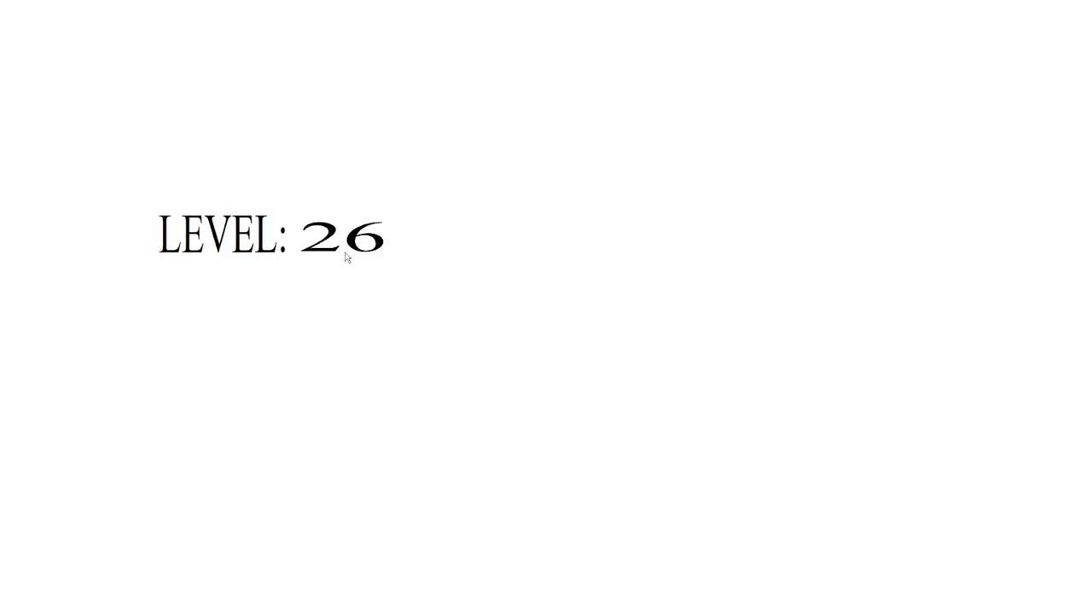
key(alt+Tab)
key(alt+Tab)
key(alt+Tab)
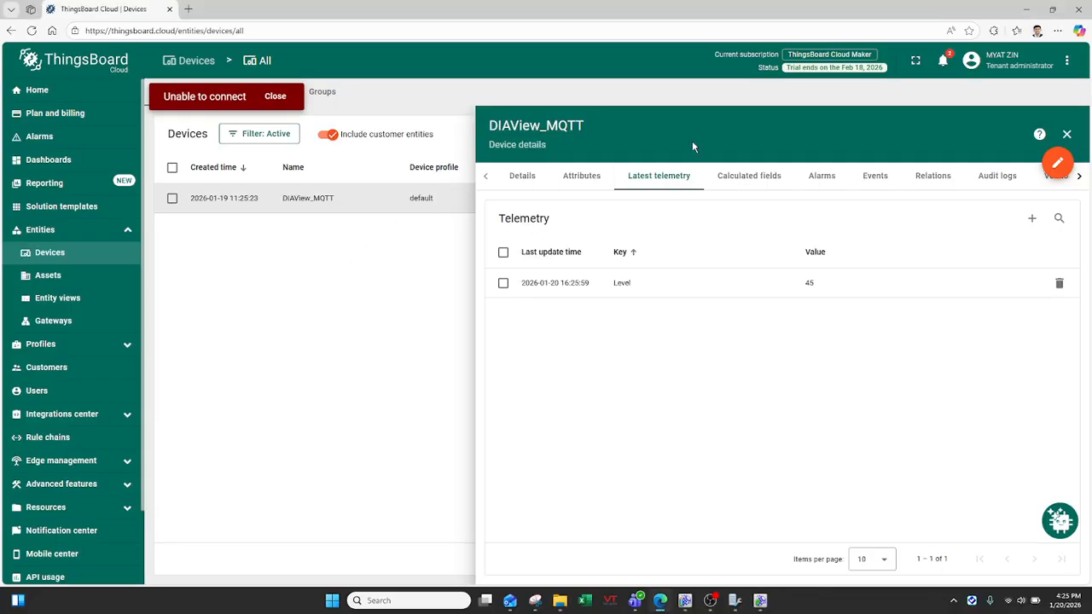
drag(127, 7, 550, 66)
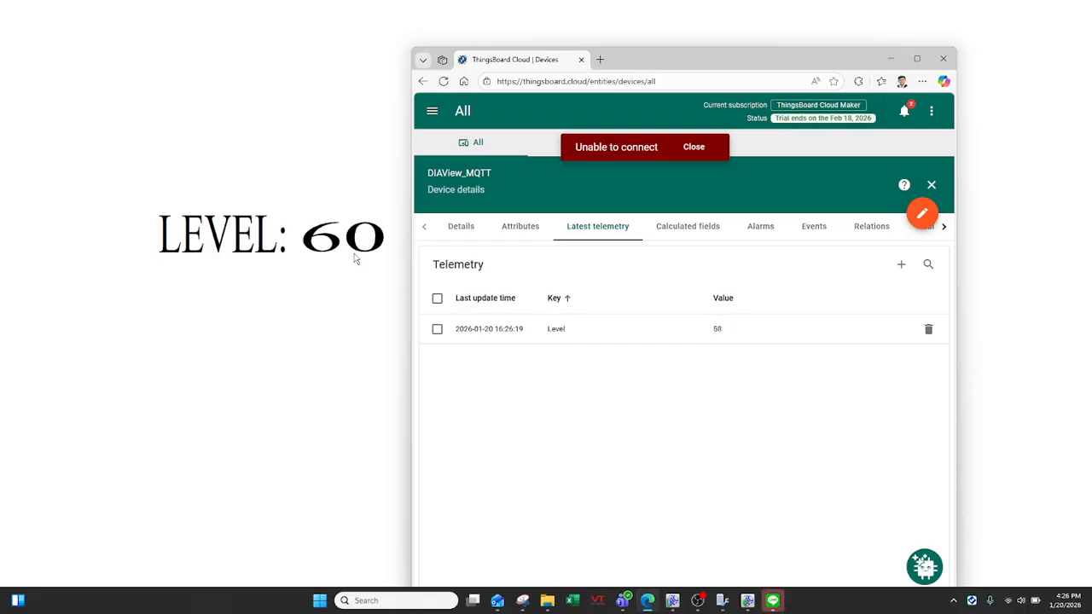
click(916, 58)
key(alt+Tab)
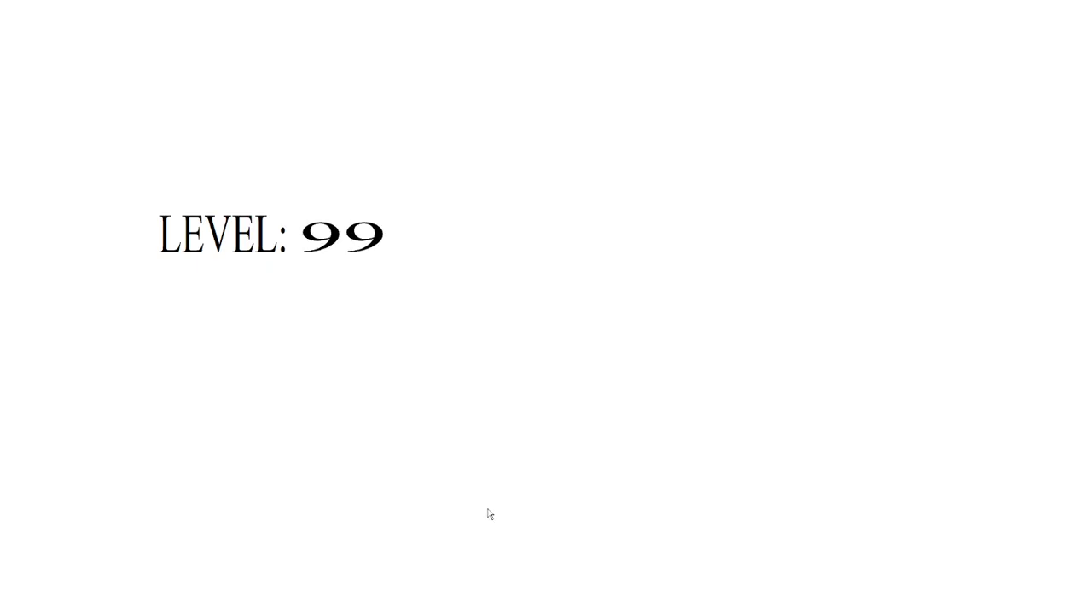
key(Escape)
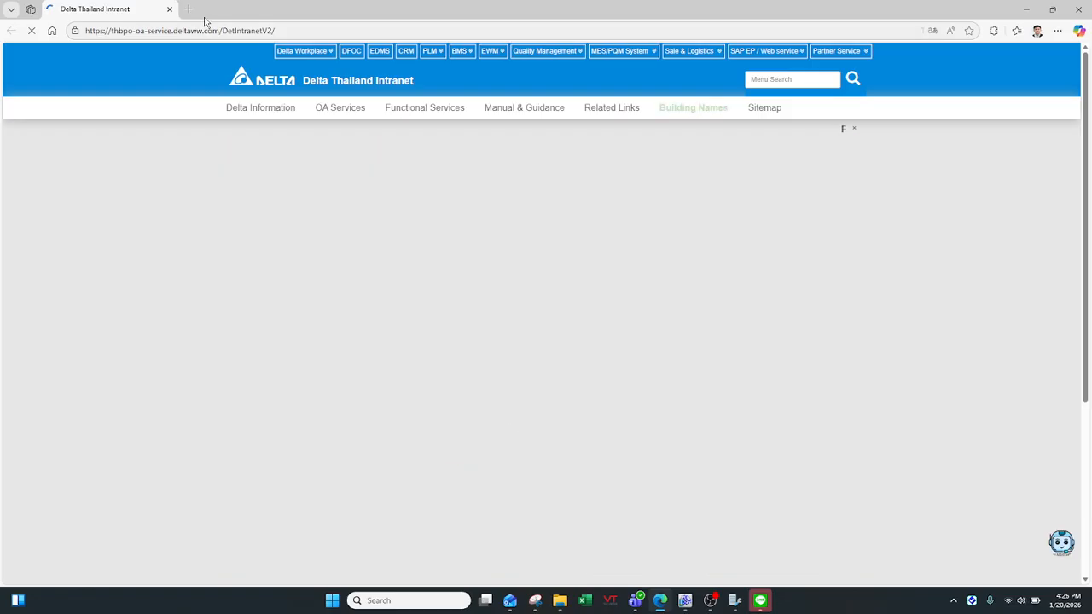
Search for thingsboard cloud in a new browser tab, open the site, and display the latest telemetry of the active DIAView_MQTT device
click(189, 10)
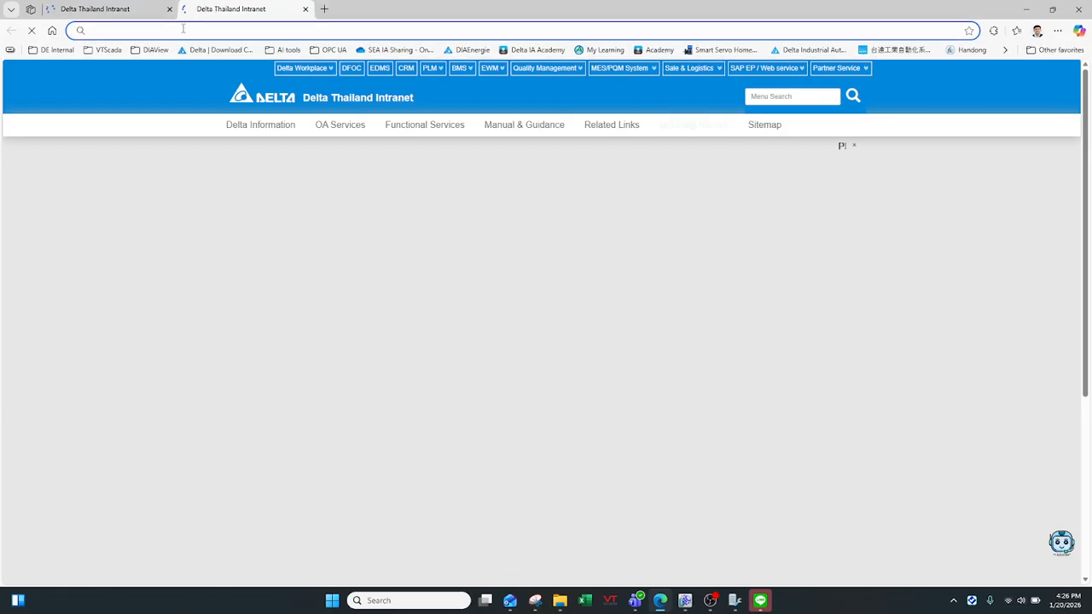
text(thin)
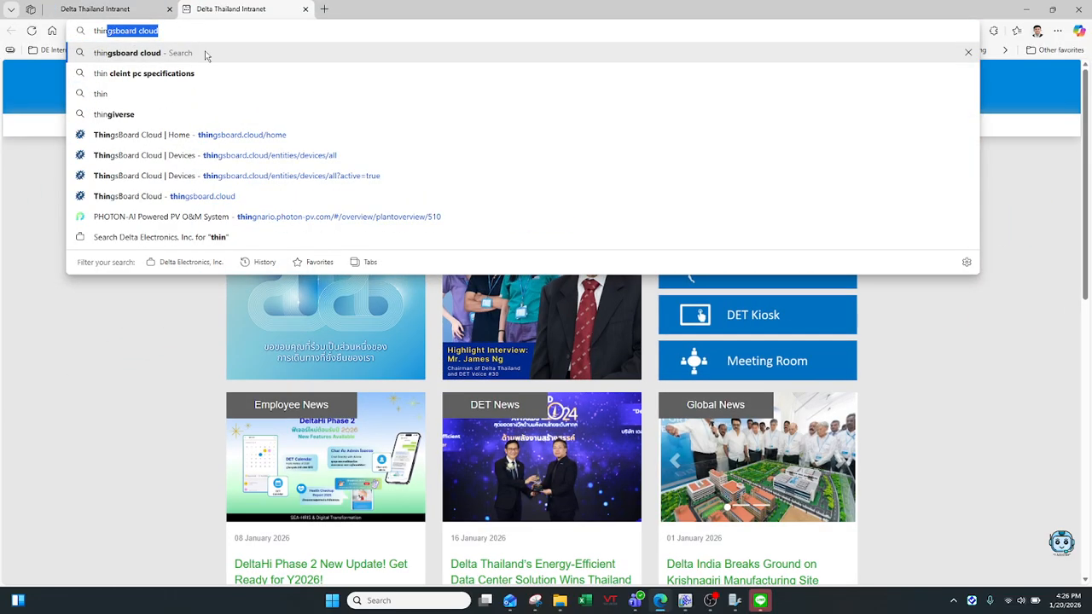
key(Return)
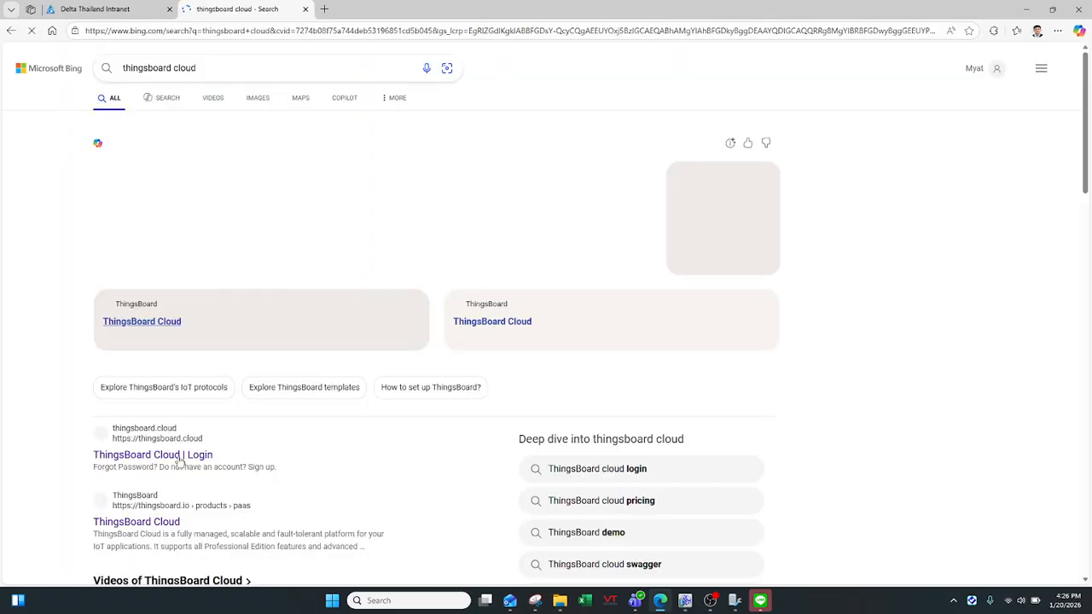
click(180, 459)
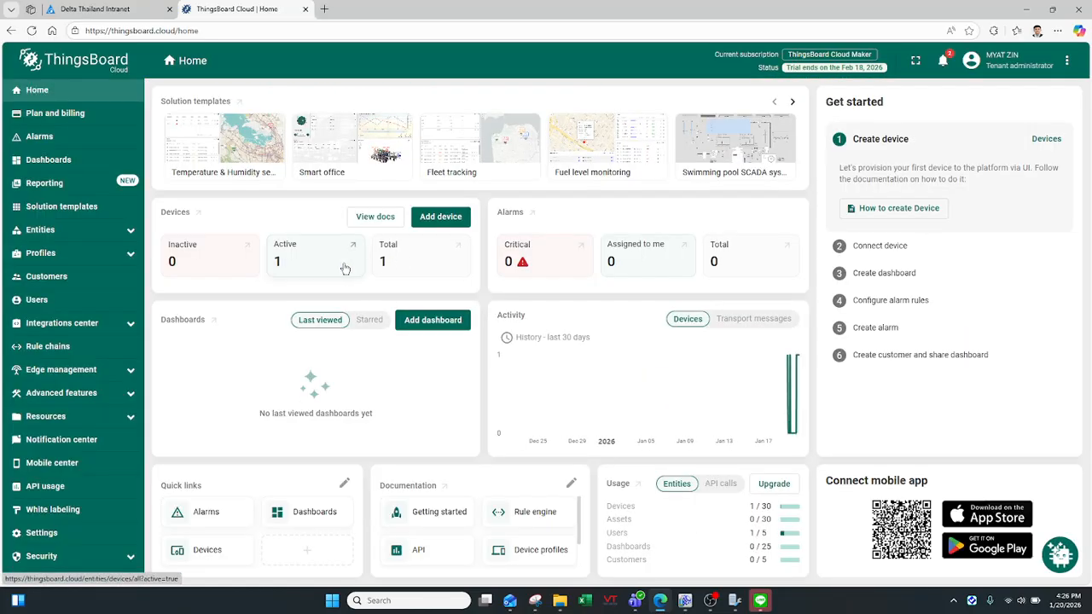
click(346, 268)
click(707, 203)
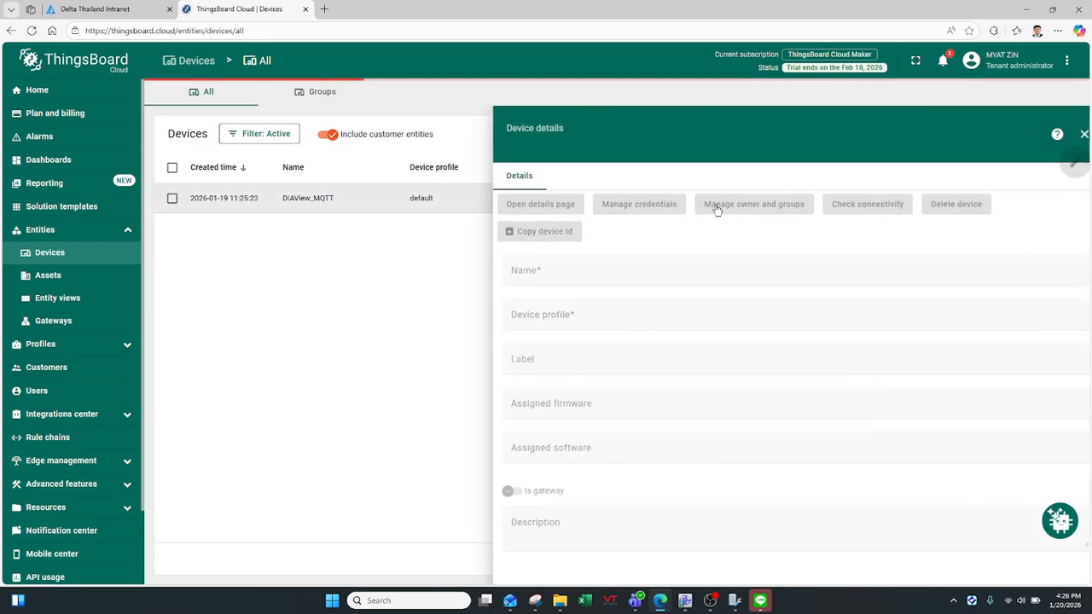
click(662, 175)
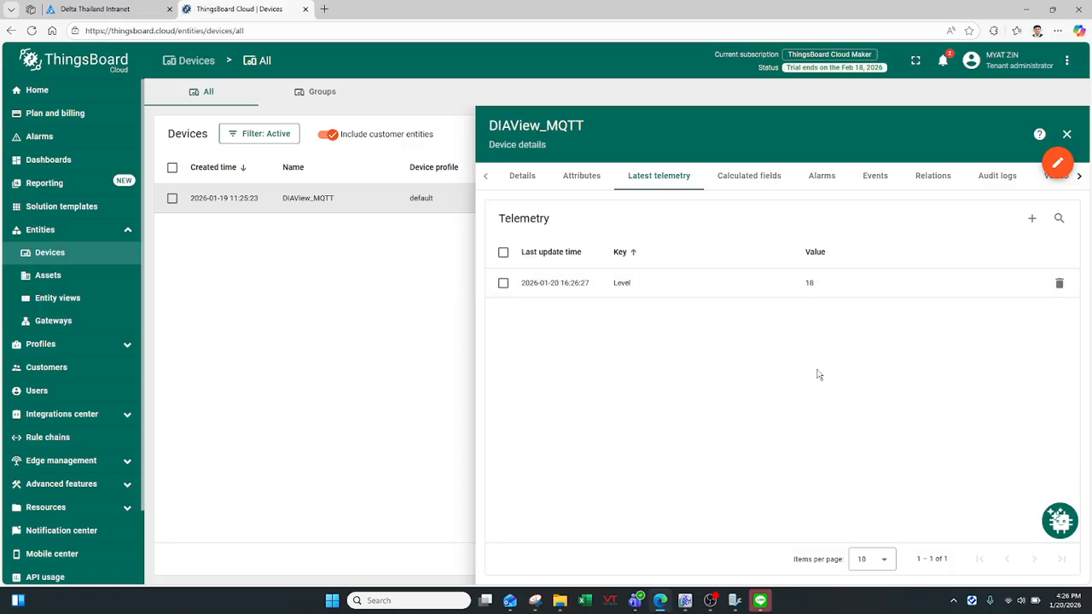
Switch to DIAView and set the Level condition script's trigger mode to On true
click(684, 602)
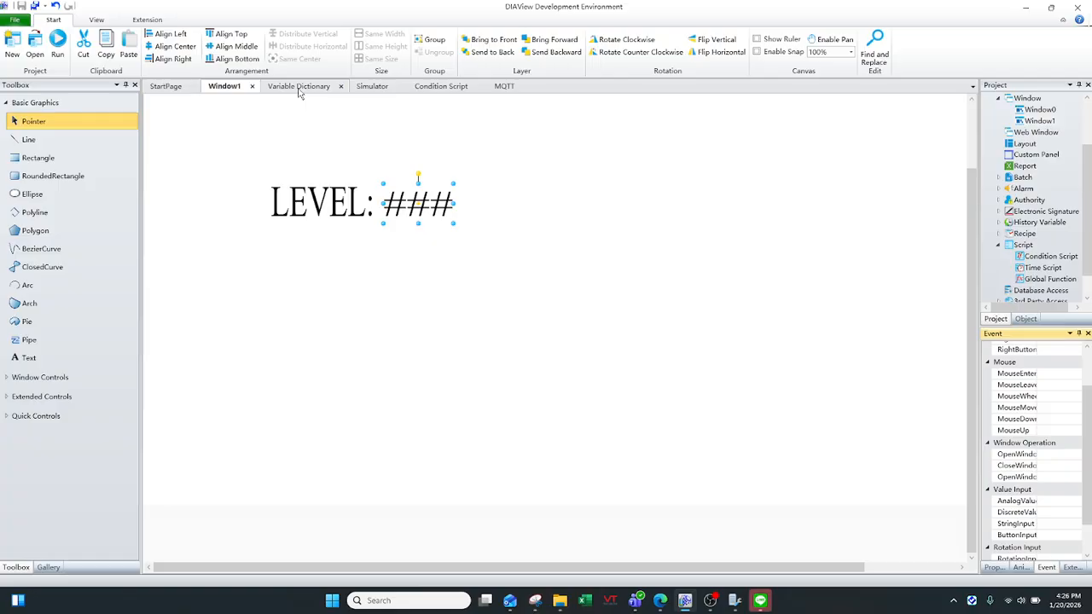
click(436, 87)
click(439, 133)
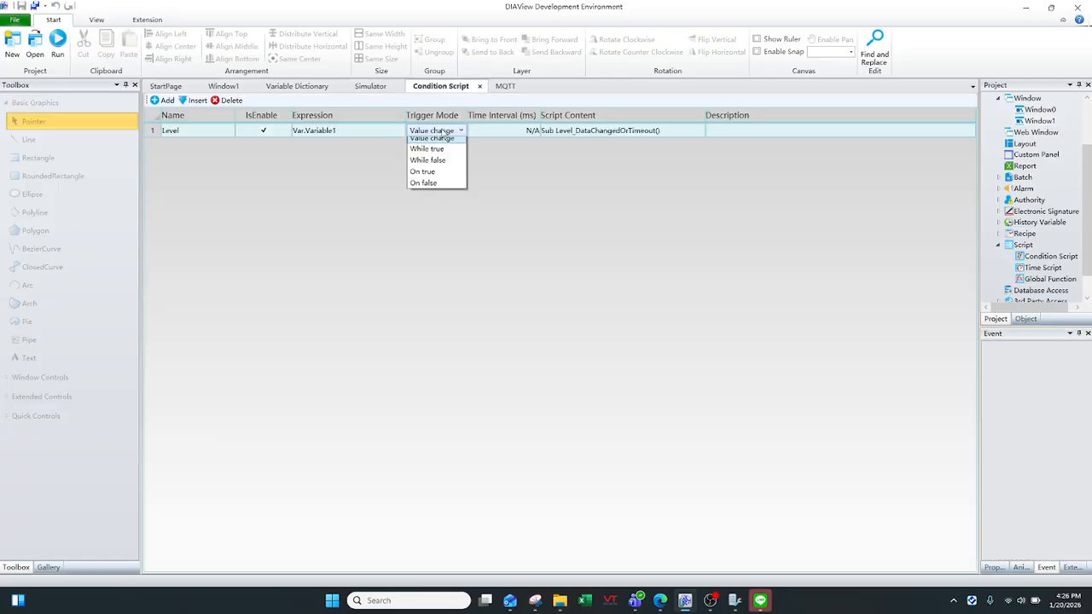
click(437, 181)
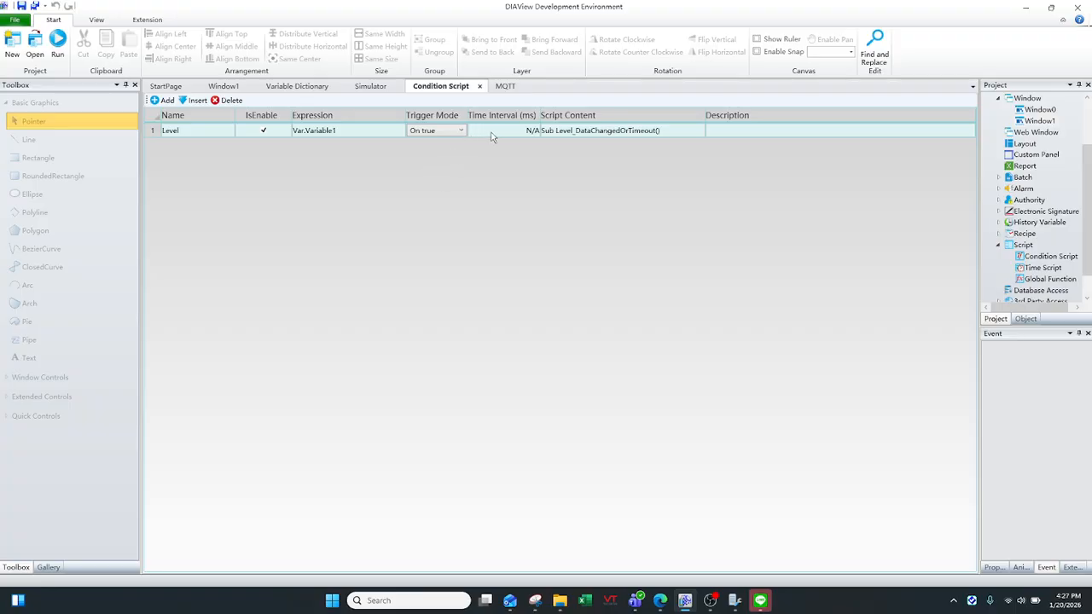
Open the Level condition script's trigger mode and time interval for editing
double_click(496, 133)
click(432, 132)
click(432, 130)
click(531, 132)
click(533, 133)
Run the project, switch to ThingsBoard Cloud, and detach its device telemetry page into a separate browser window
click(58, 43)
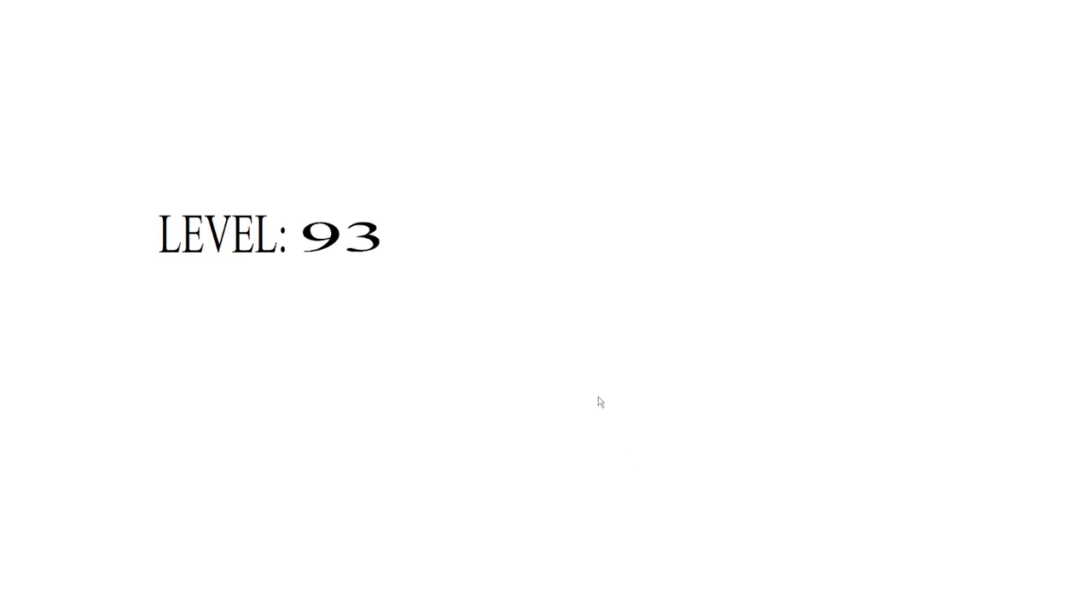
key(alt+Tab)
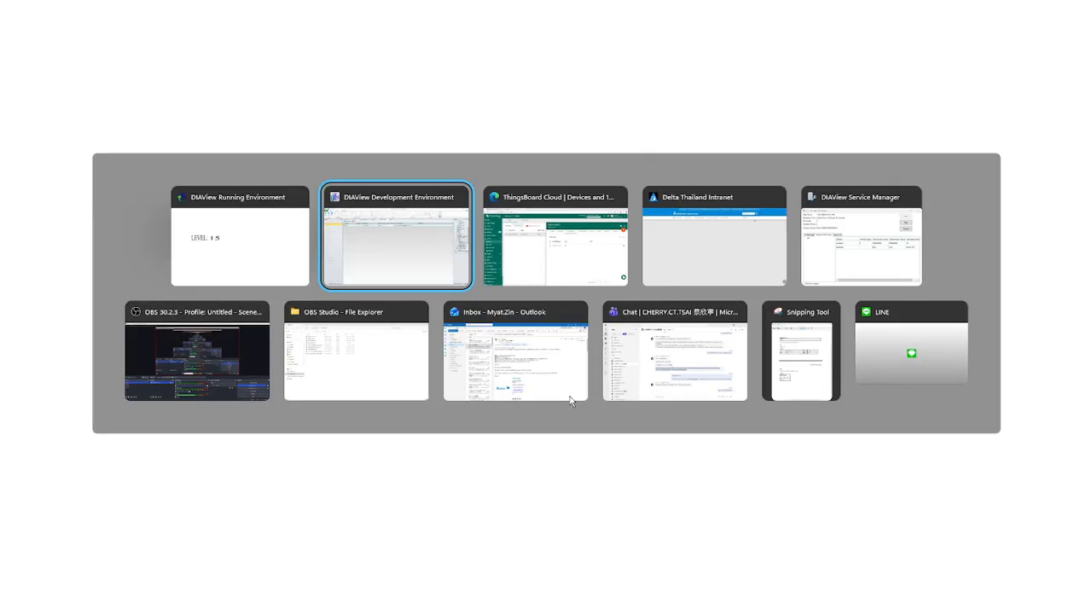
key(Tab)
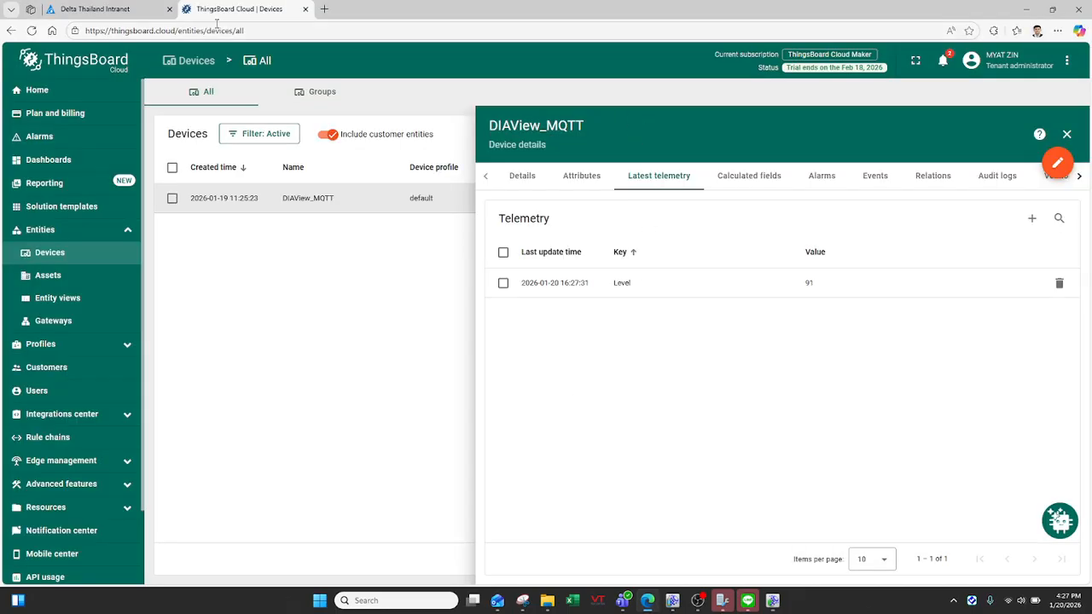
drag(229, 12, 524, 147)
Return to the running project and close the leftover Delta Thailand Intranet browser window
click(772, 601)
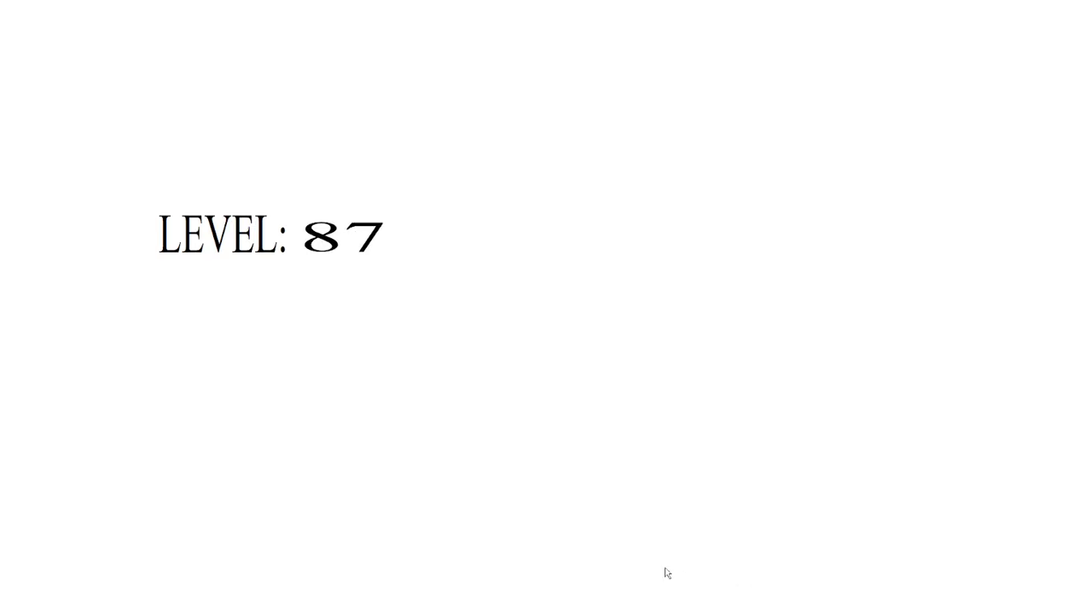
key(alt+Tab)
key(Tab)
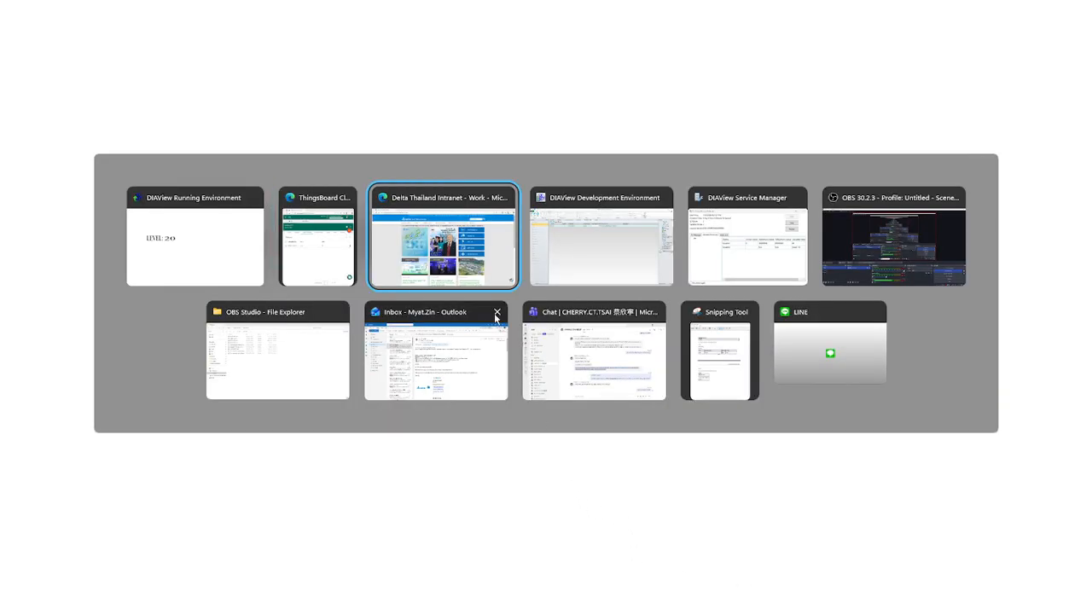
click(1081, 7)
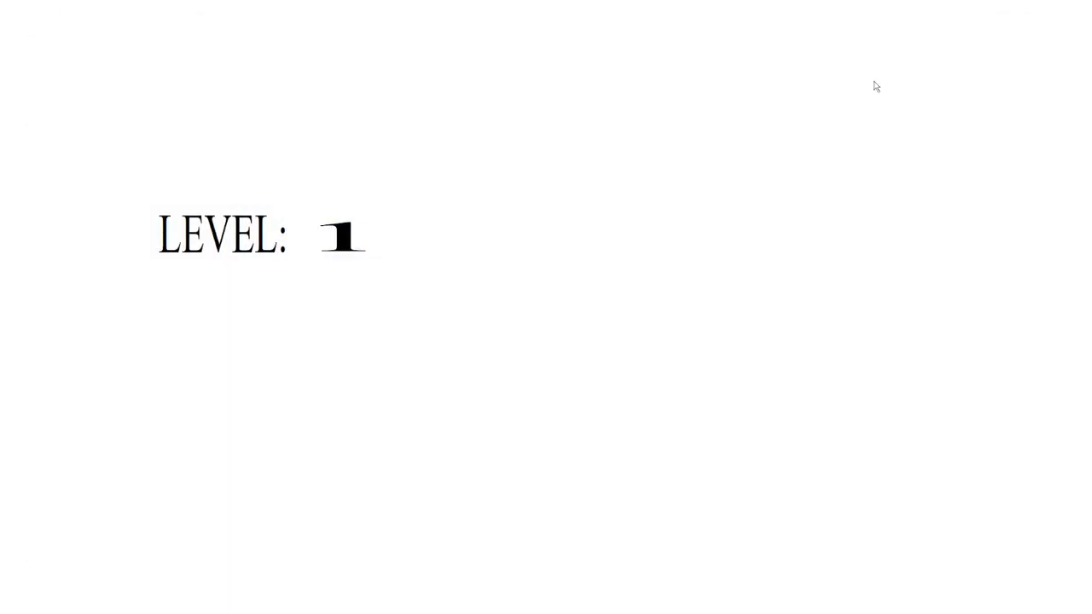
Bring the ThingsBoard Cloud window over the running project and place it beside the LEVEL display to compare the live values
key(alt+Tab)
key(Tab)
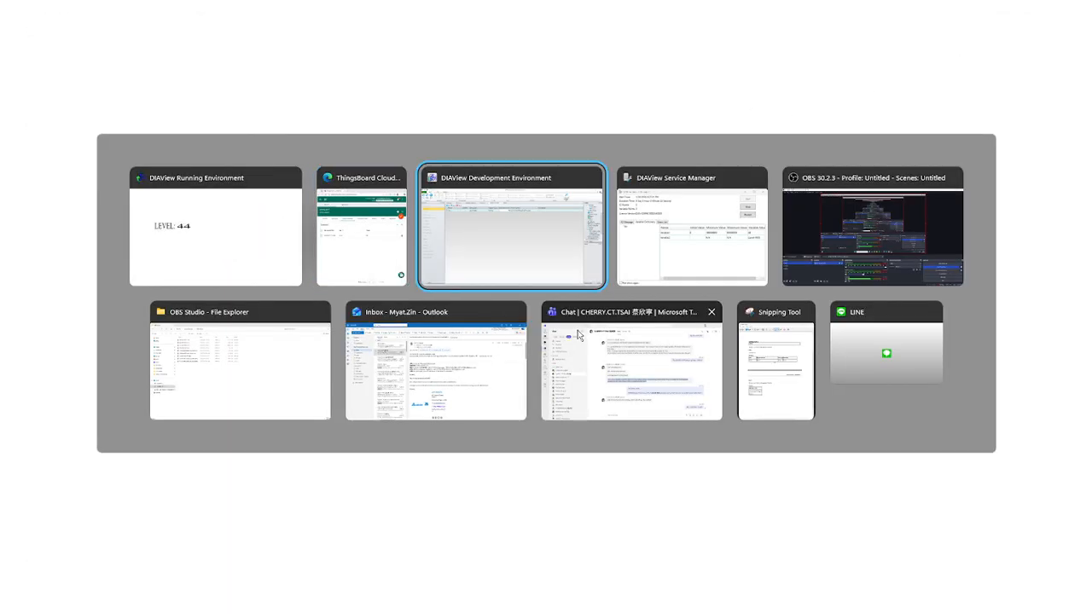
click(381, 247)
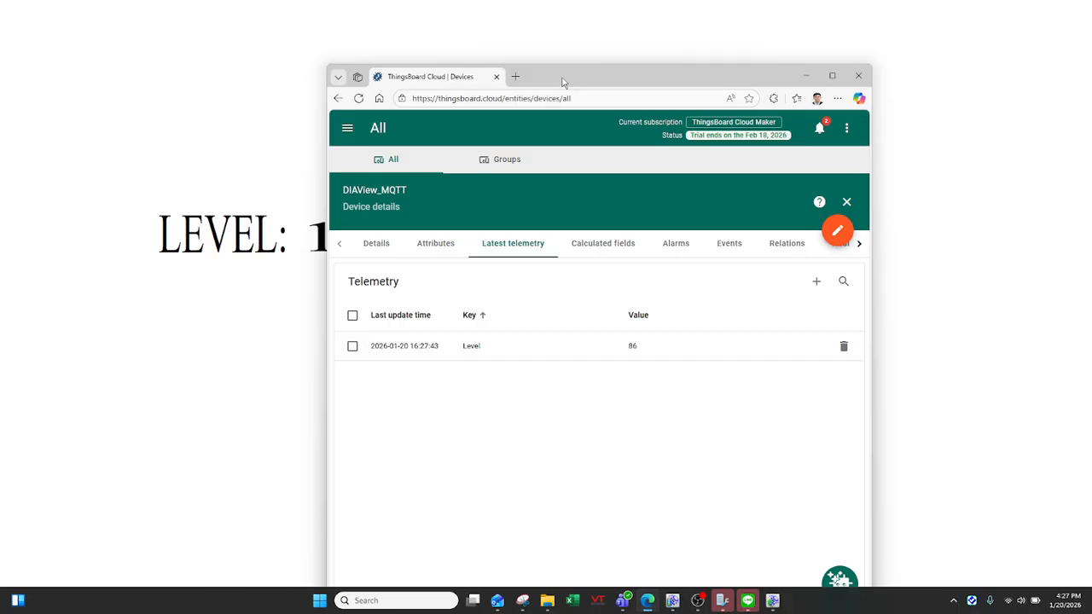
drag(562, 82, 712, 56)
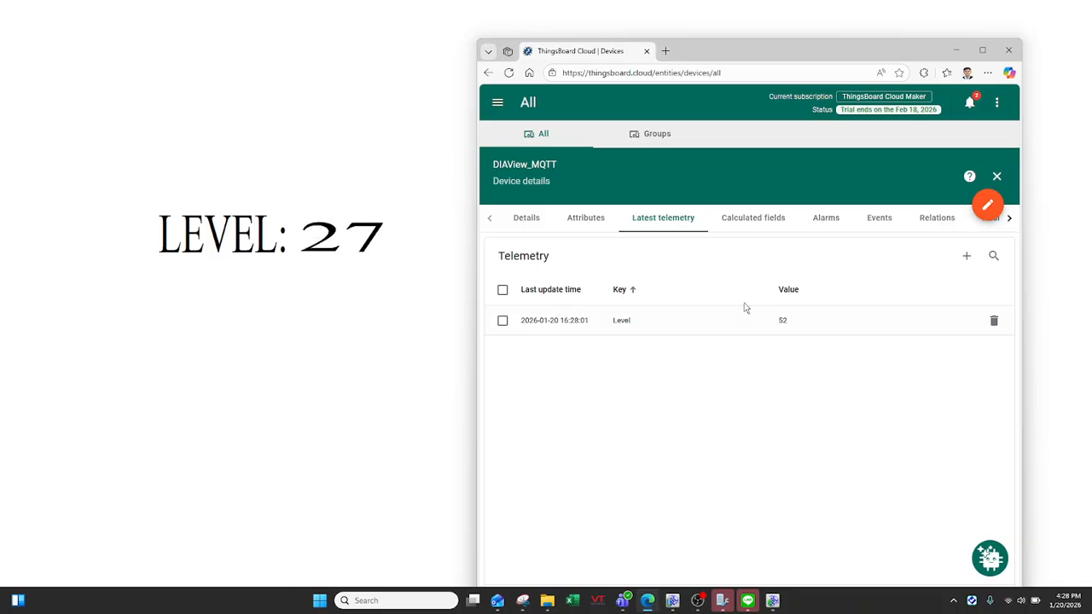
click(697, 601)
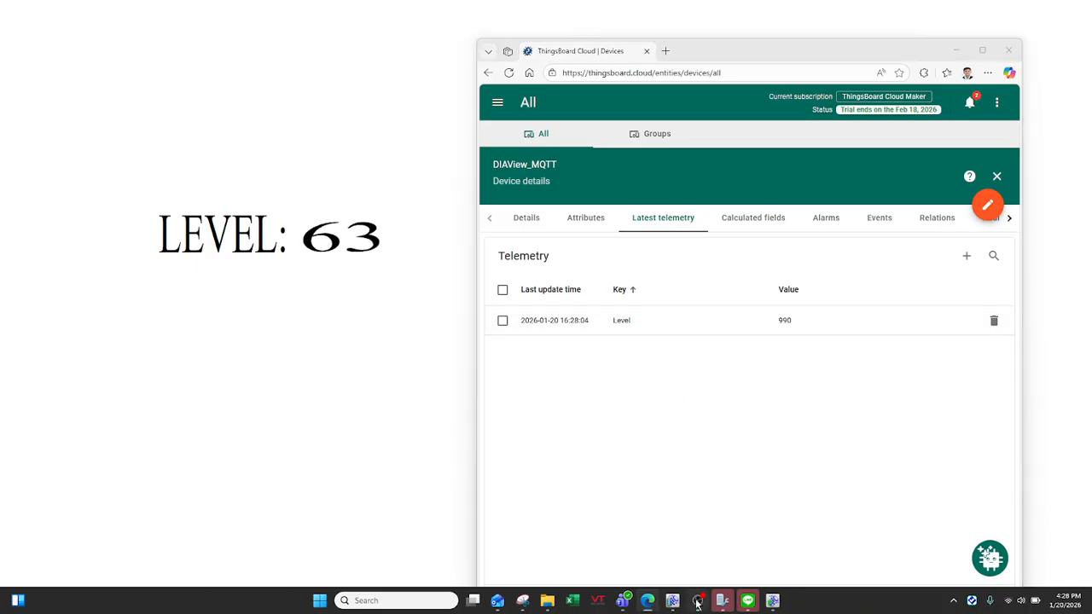